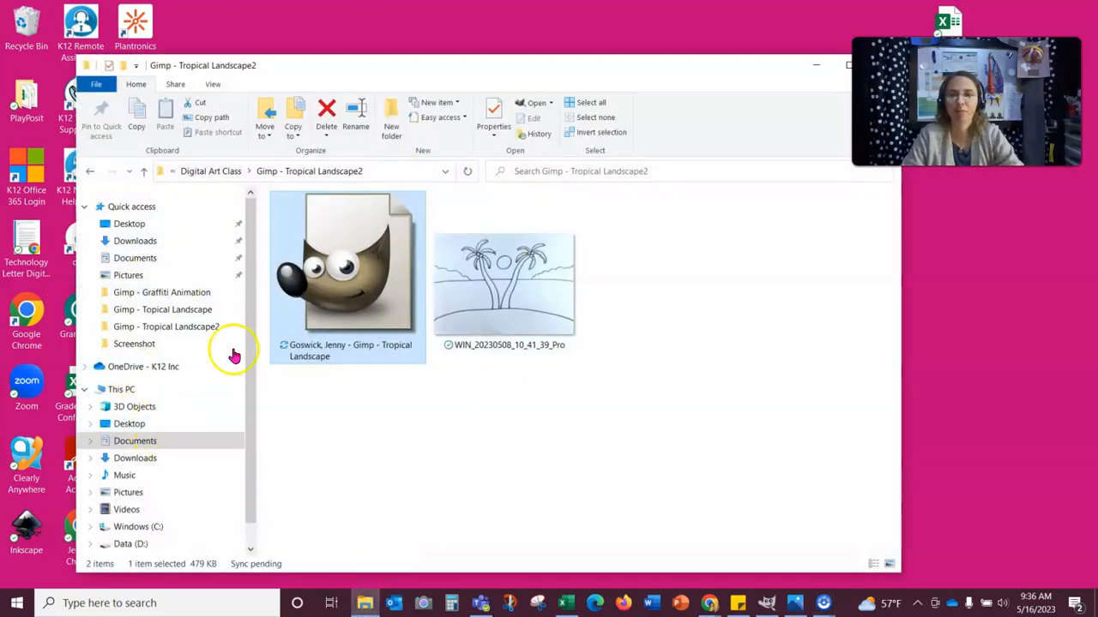
Step: Open Documents > Digital Art Class > Gimp - Topical Landscape and select the landscape file
click(146, 262)
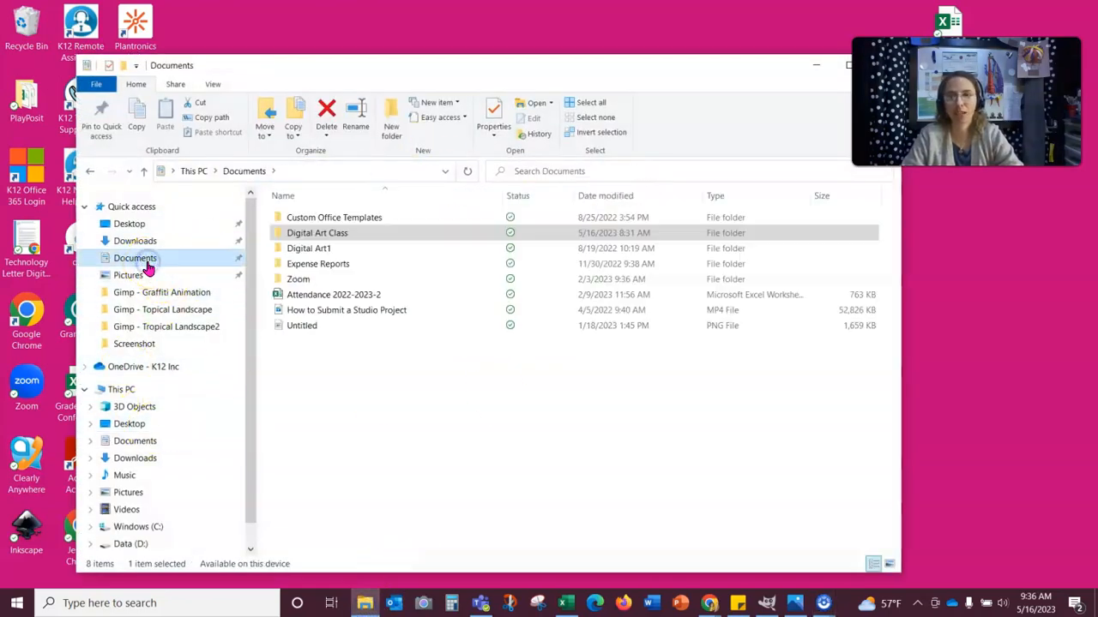
click(312, 233)
double_click(312, 233)
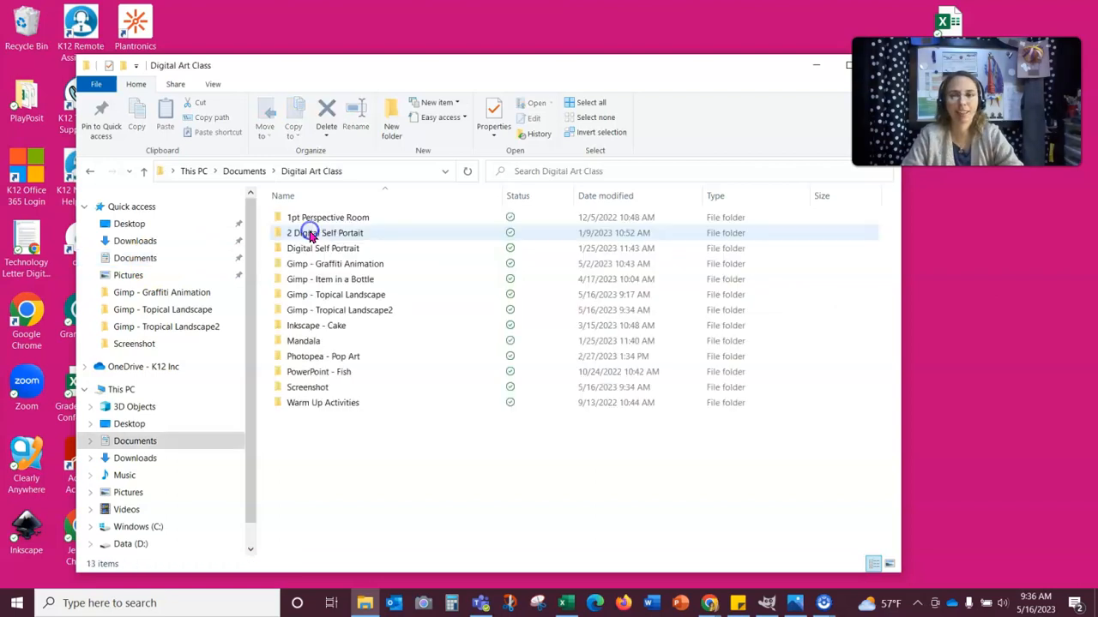
double_click(355, 298)
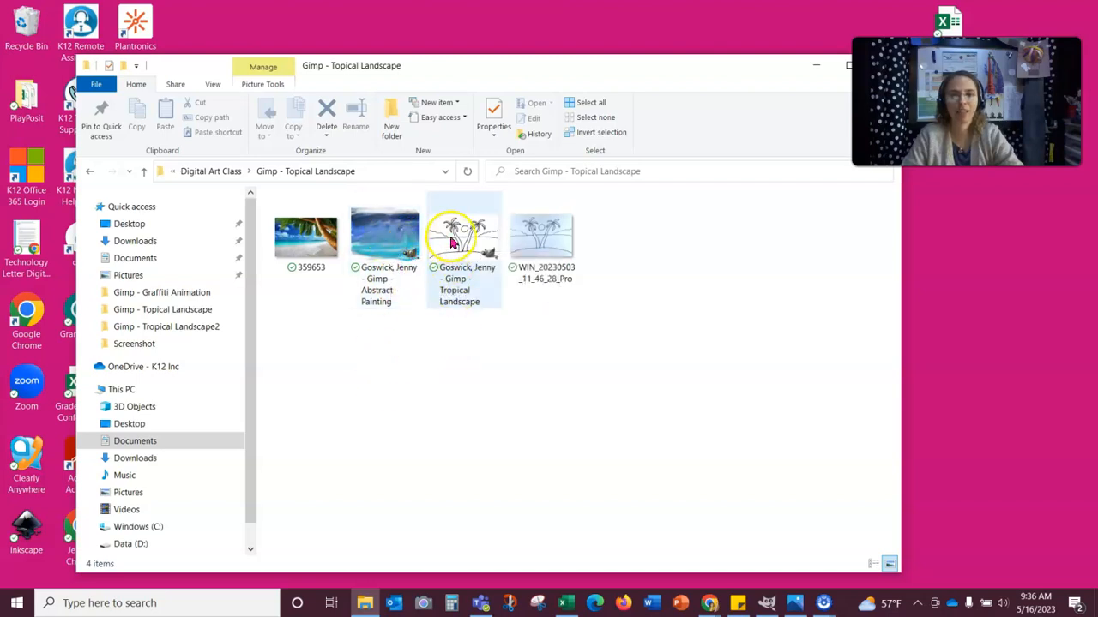
click(452, 241)
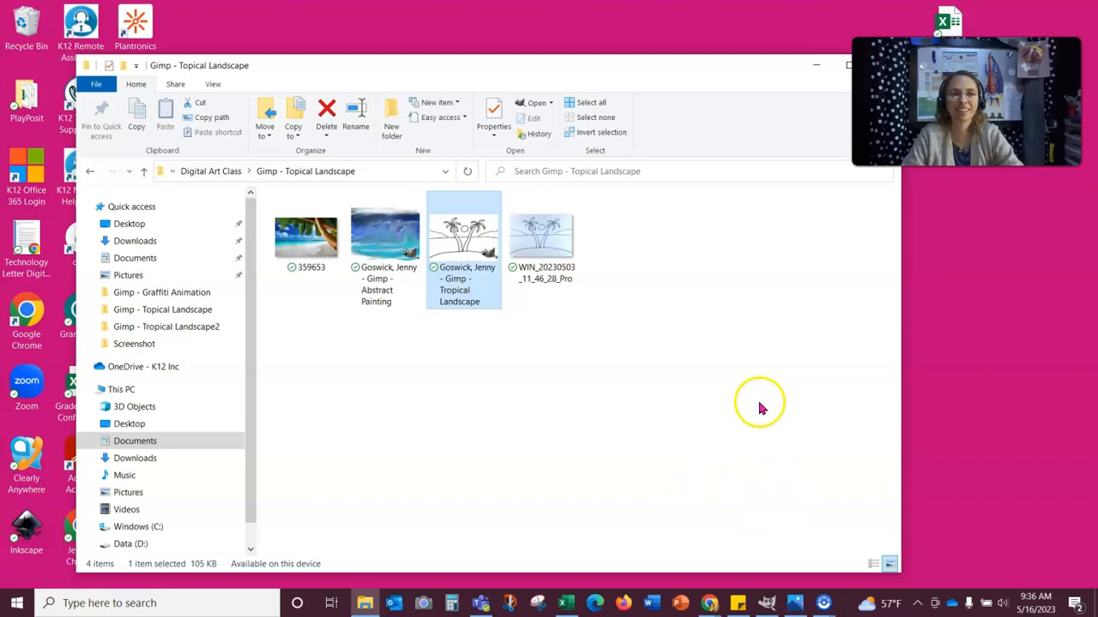
Step: Minimize File Explorer so GIMP shows Tropical Landscape.xcf
click(818, 70)
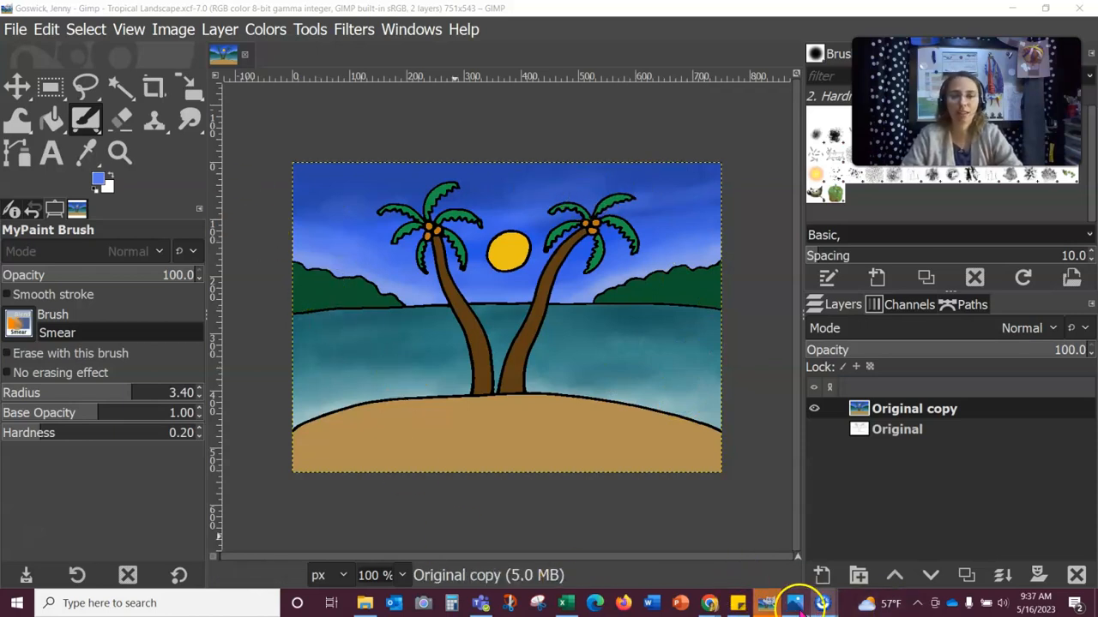
mouse_move(800, 605)
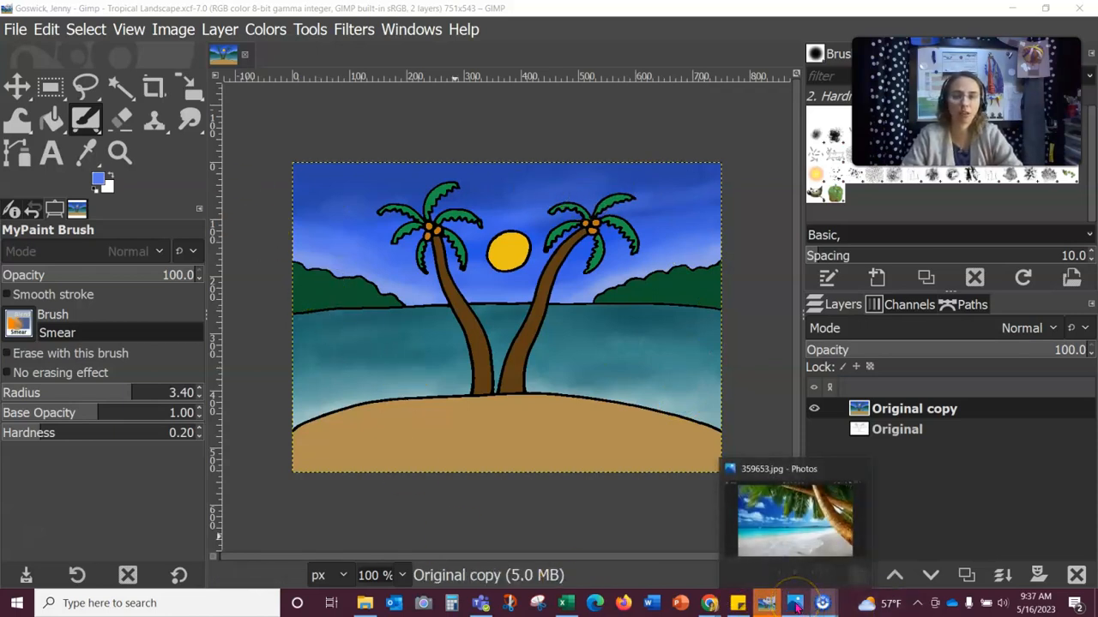
click(797, 606)
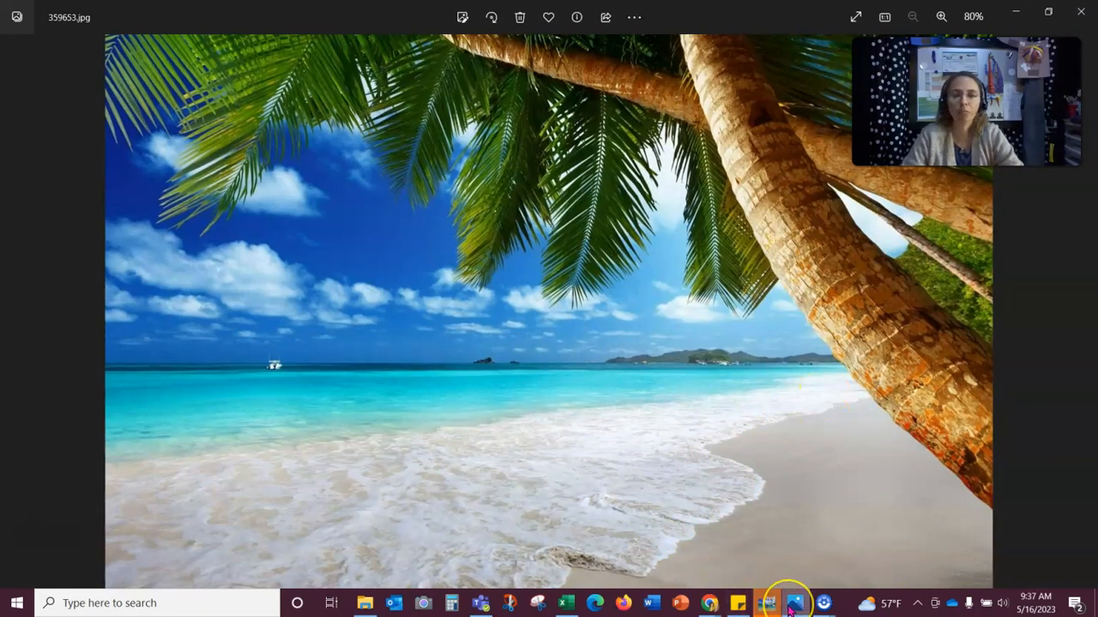
mouse_move(790, 609)
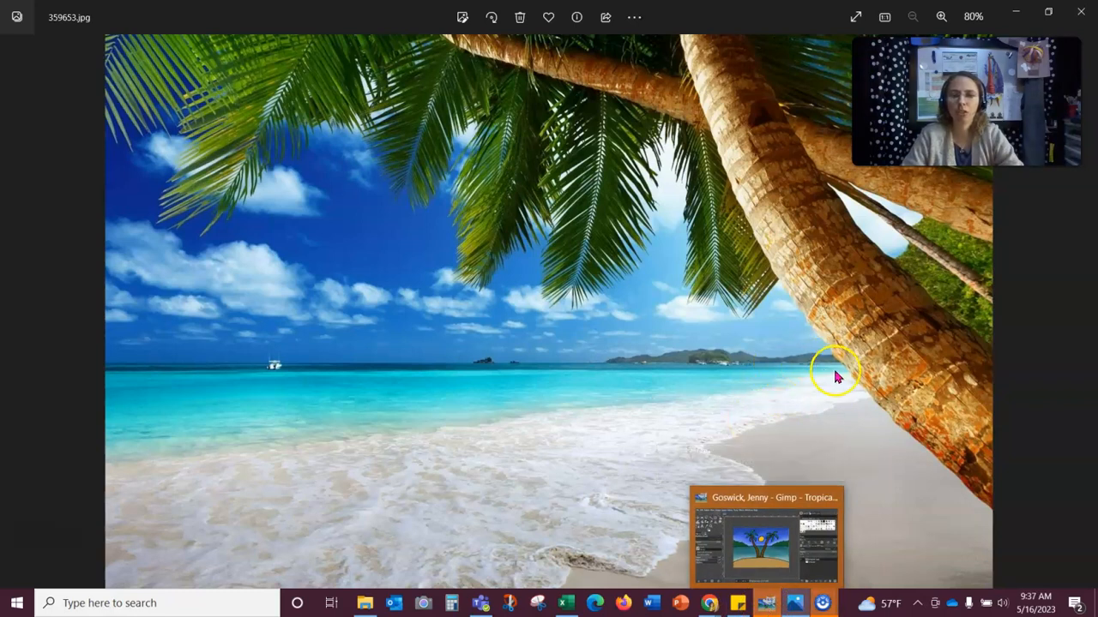
click(766, 602)
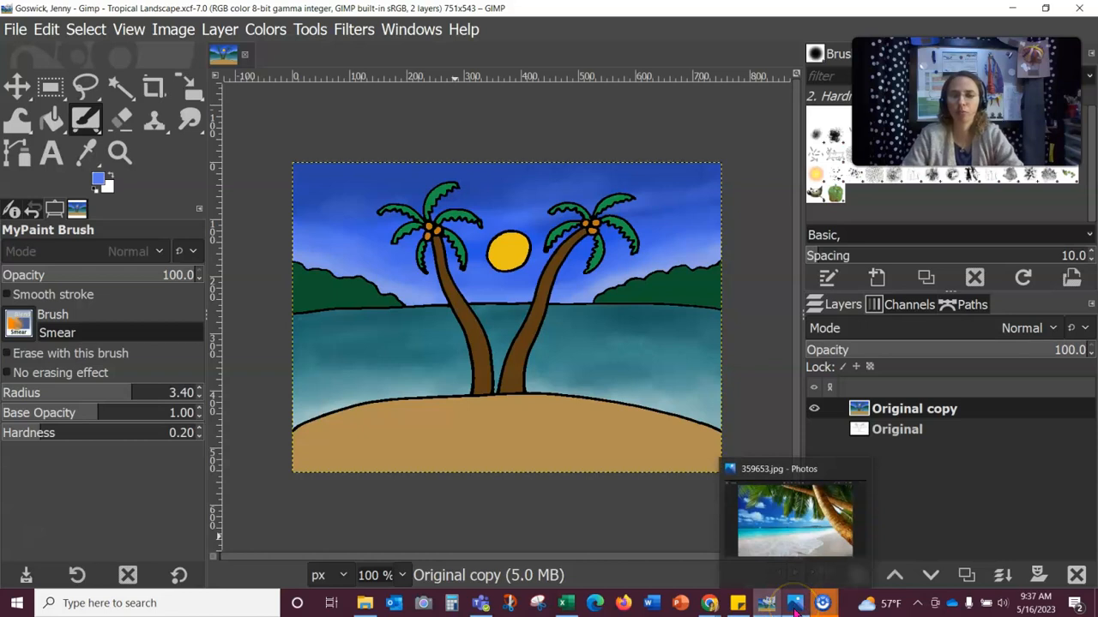
click(796, 608)
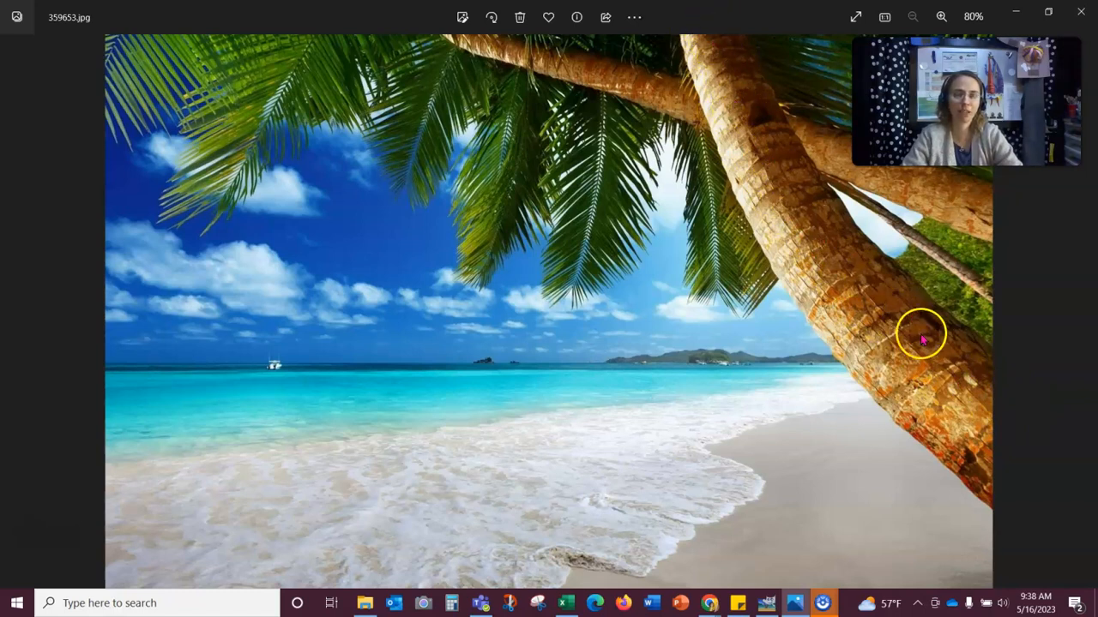
click(777, 604)
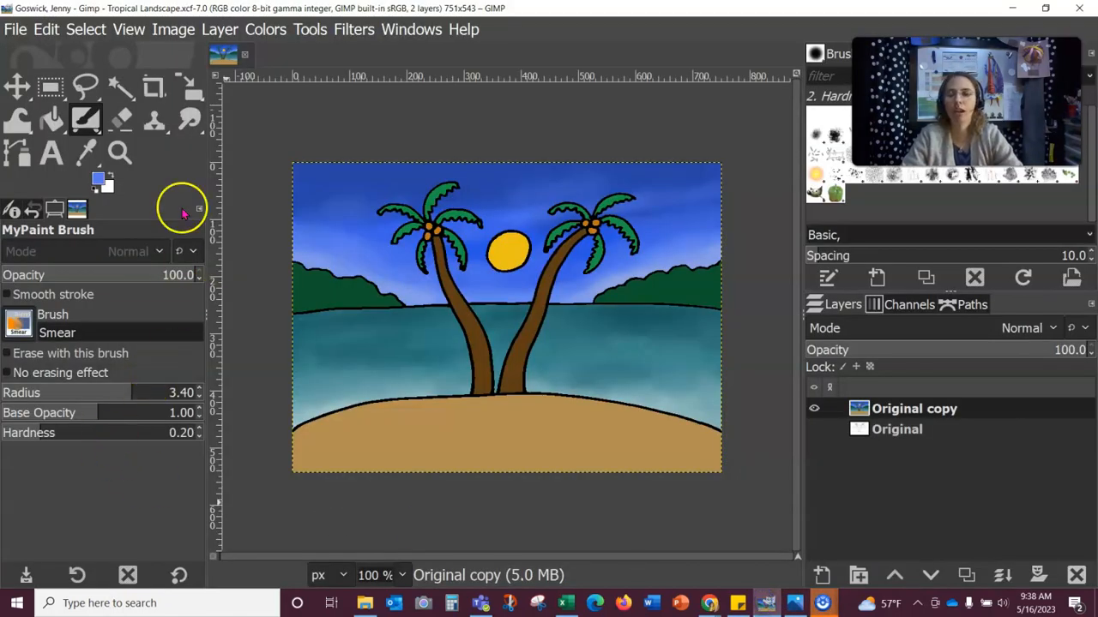
Step: Fuzzy-select the sand area of the island
click(120, 86)
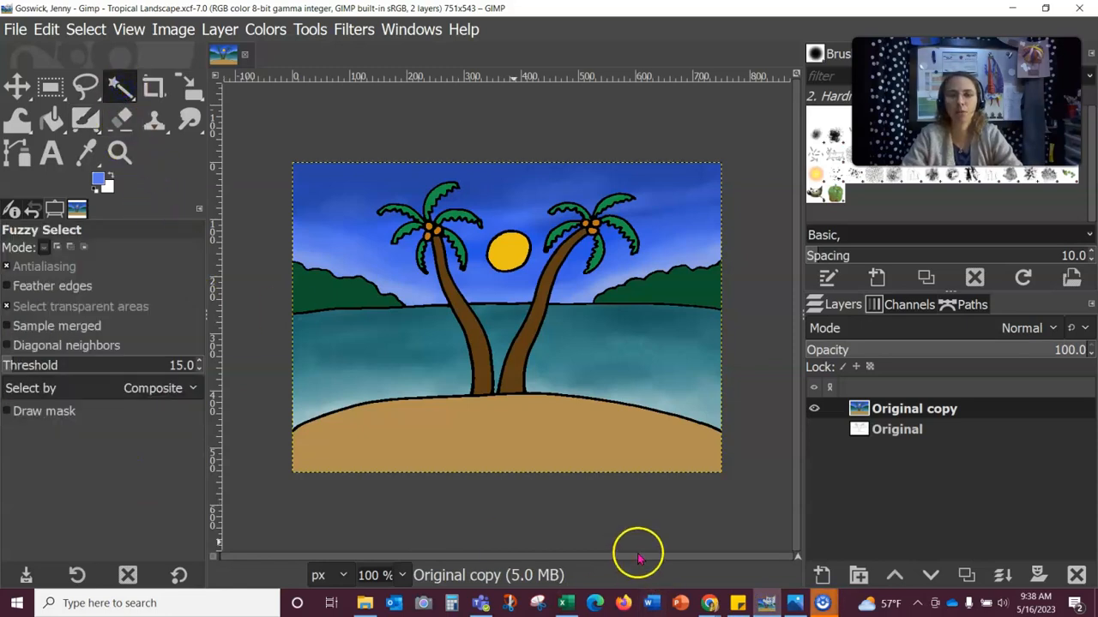
click(117, 87)
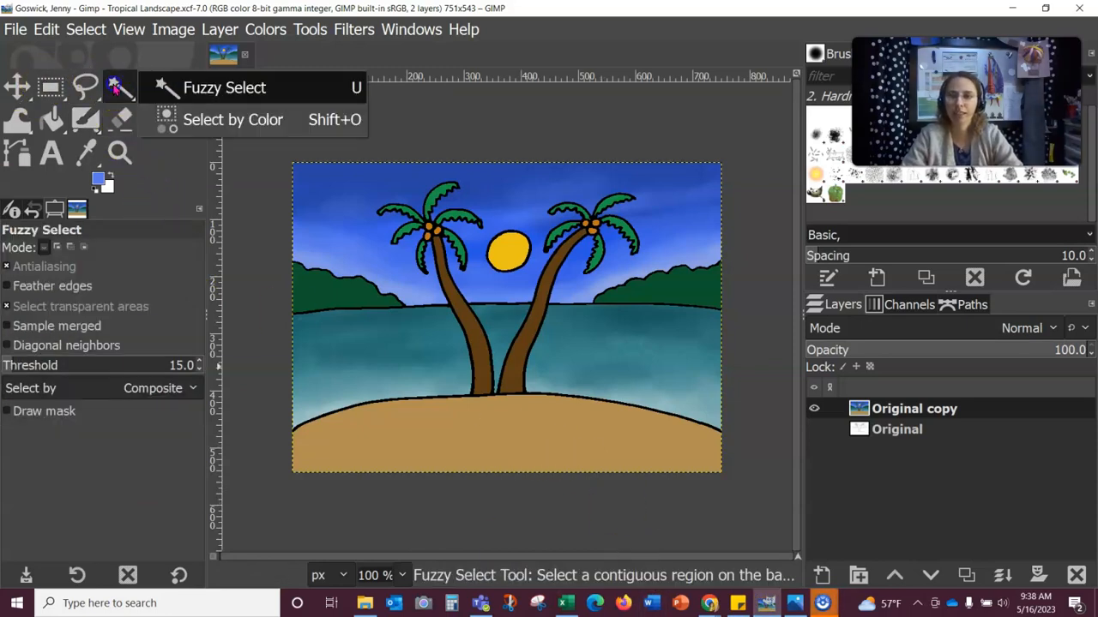
click(519, 444)
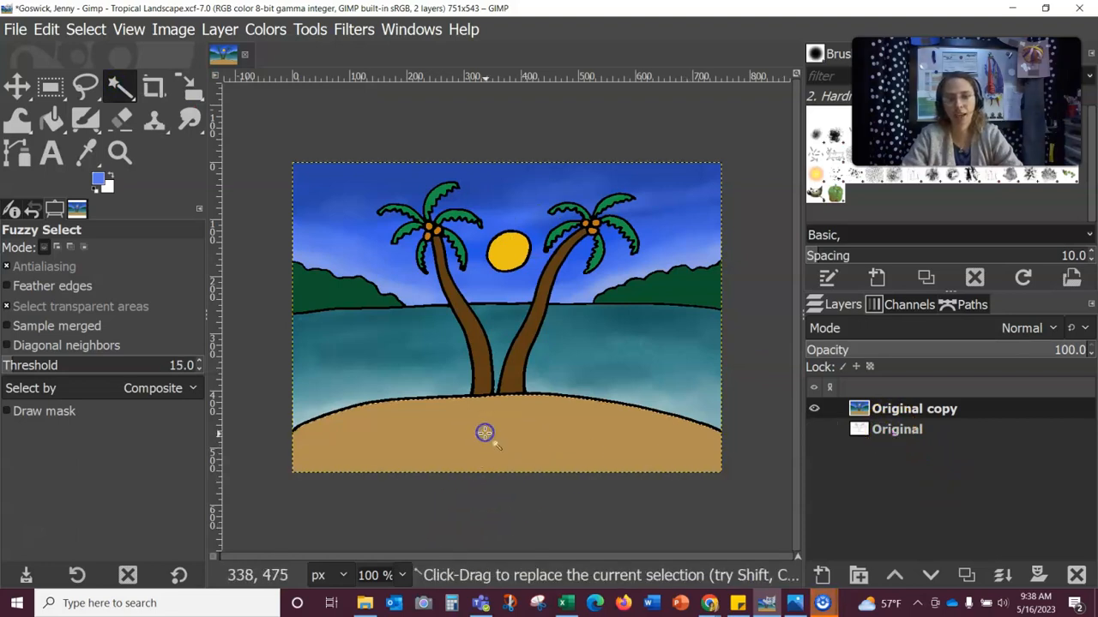
Step: Eyedrop the sand colour and lighten the foreground to dec69e
click(98, 180)
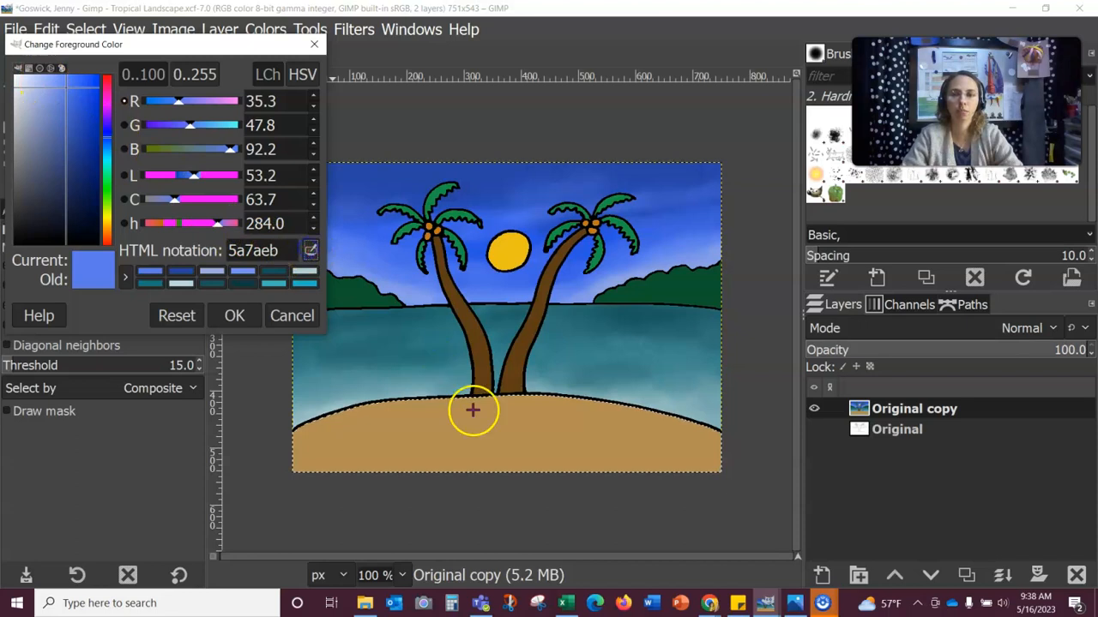
click(497, 436)
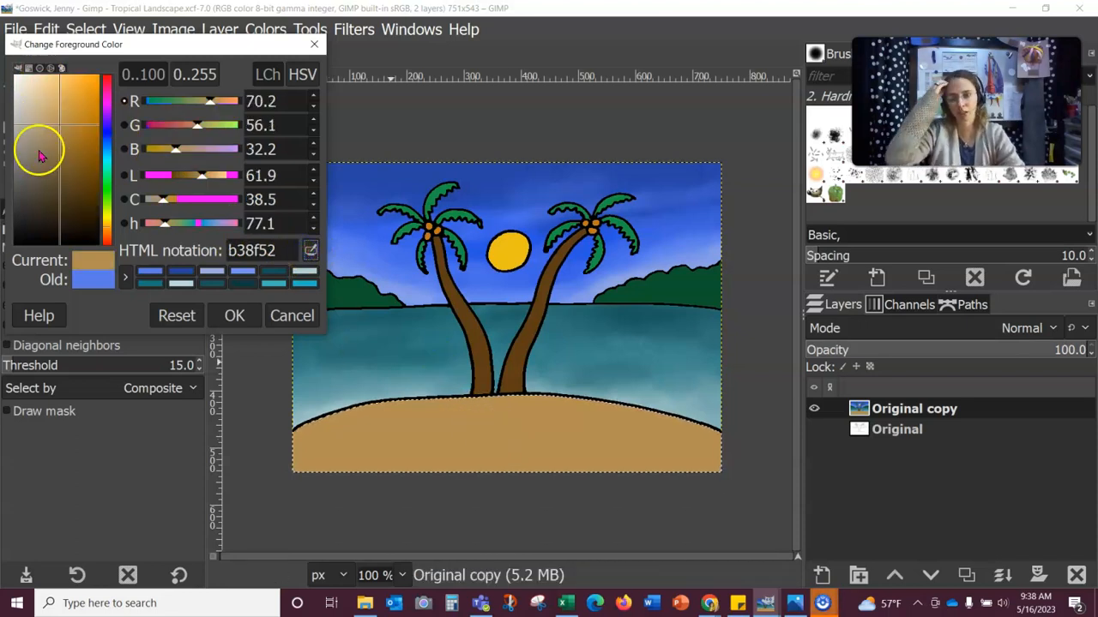
click(47, 105)
click(39, 100)
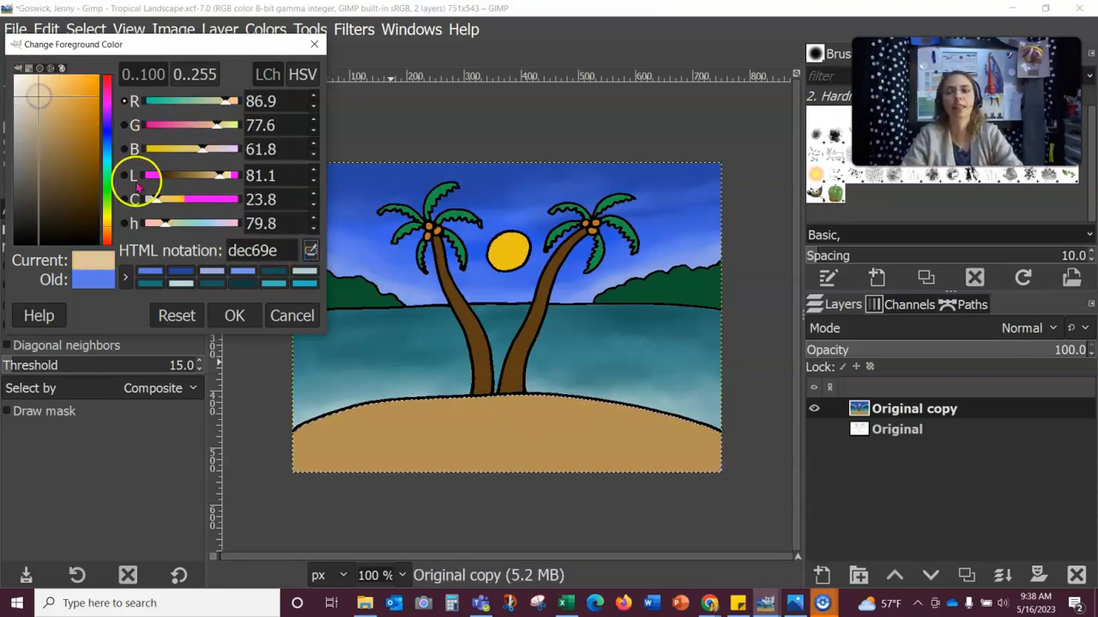
click(234, 316)
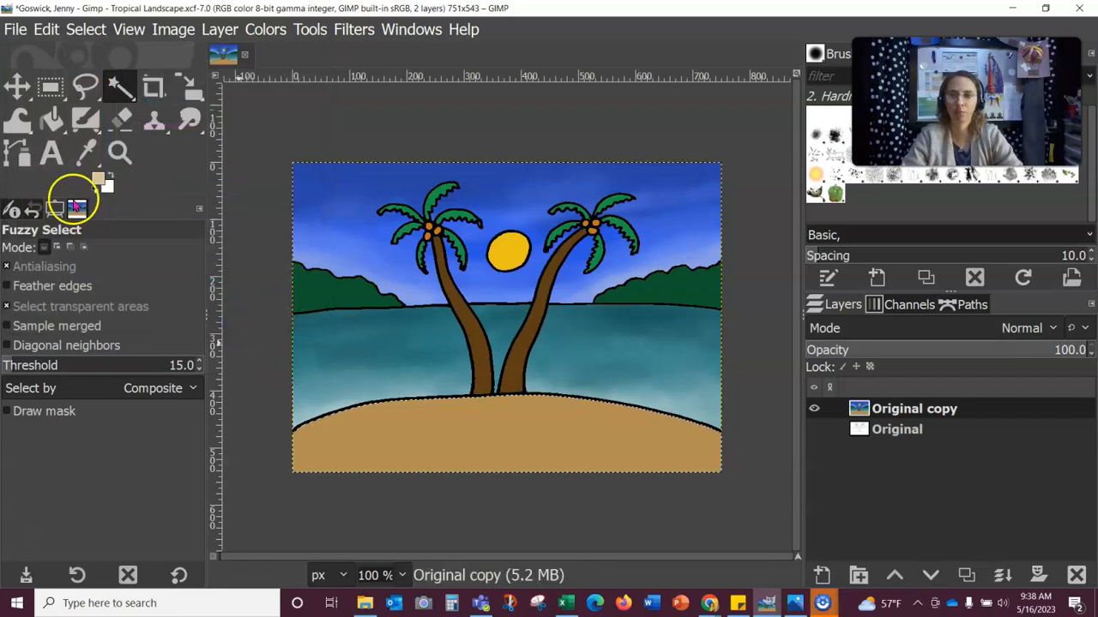
Step: Switch to the Paintbrush with the Bristles 01 brush
click(91, 122)
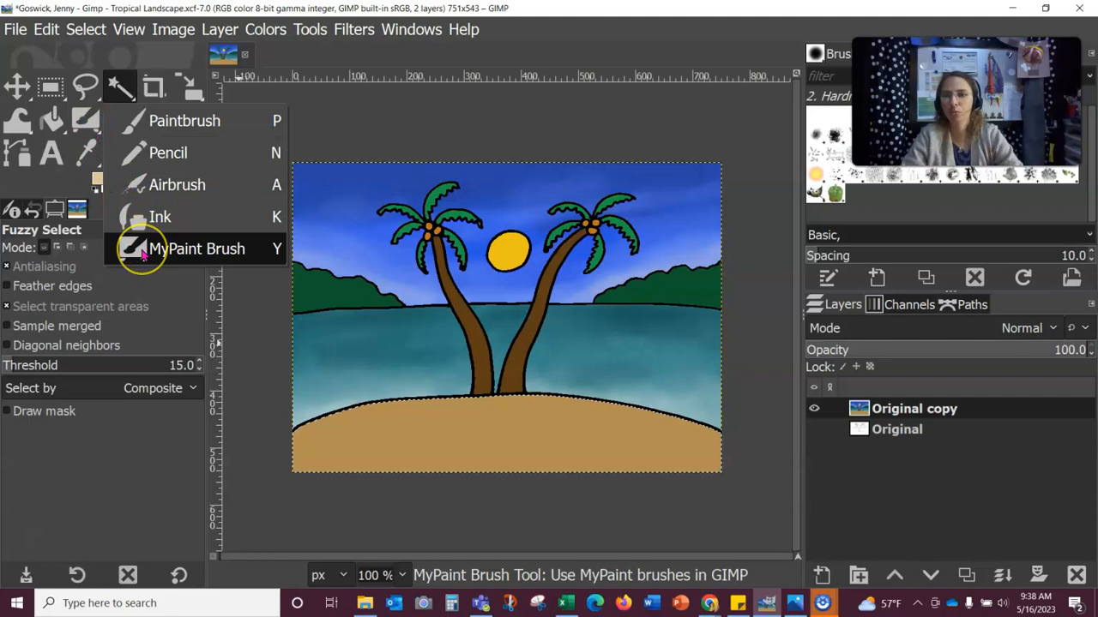
click(143, 155)
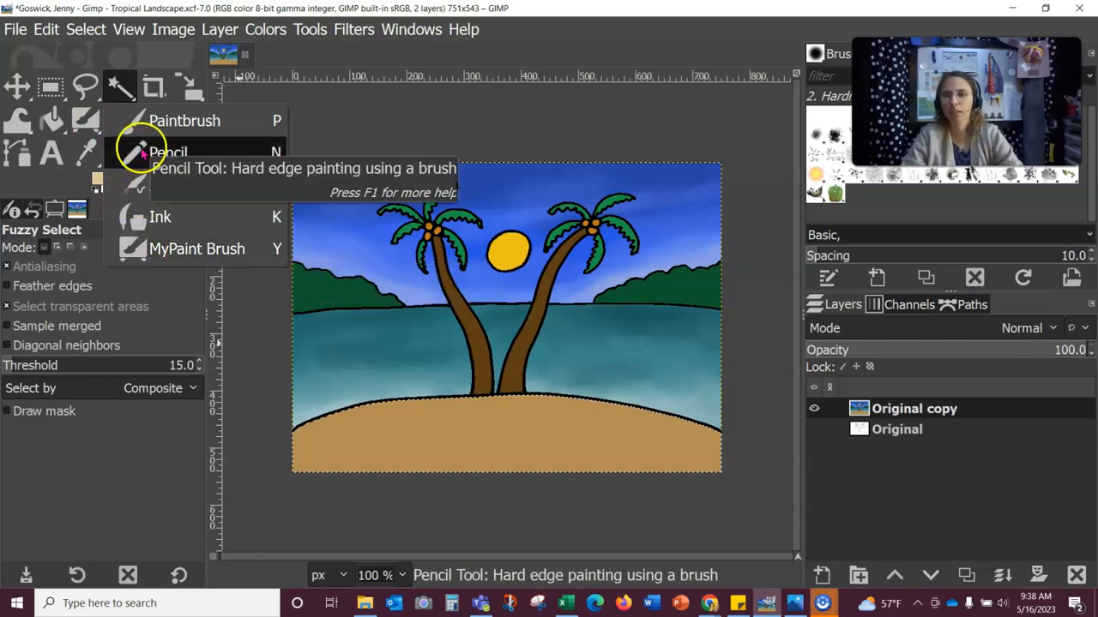
click(148, 121)
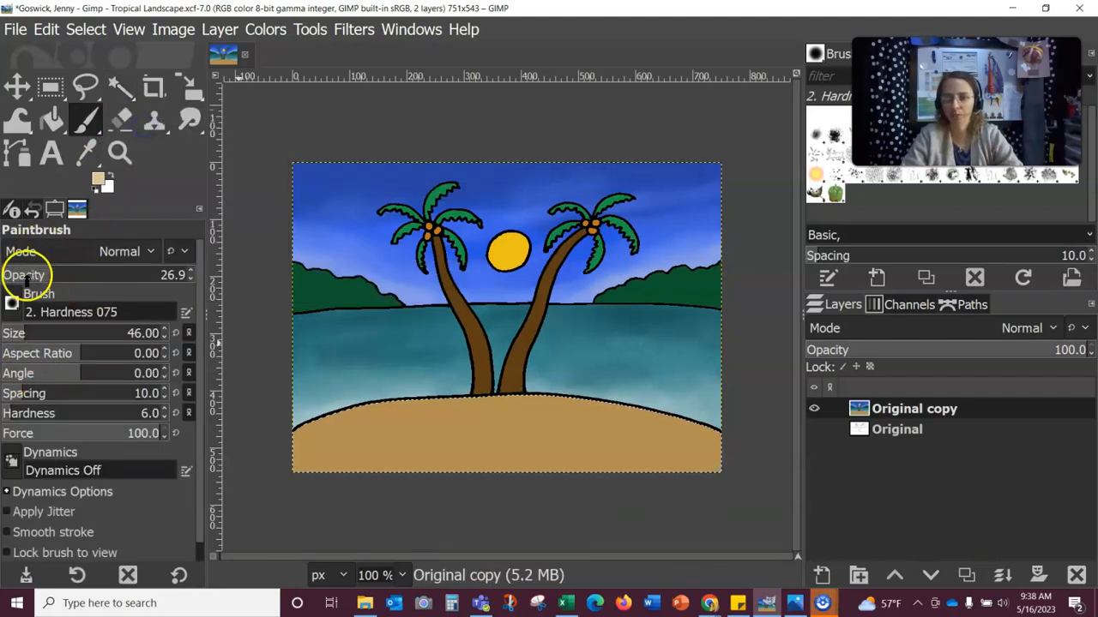
click(12, 301)
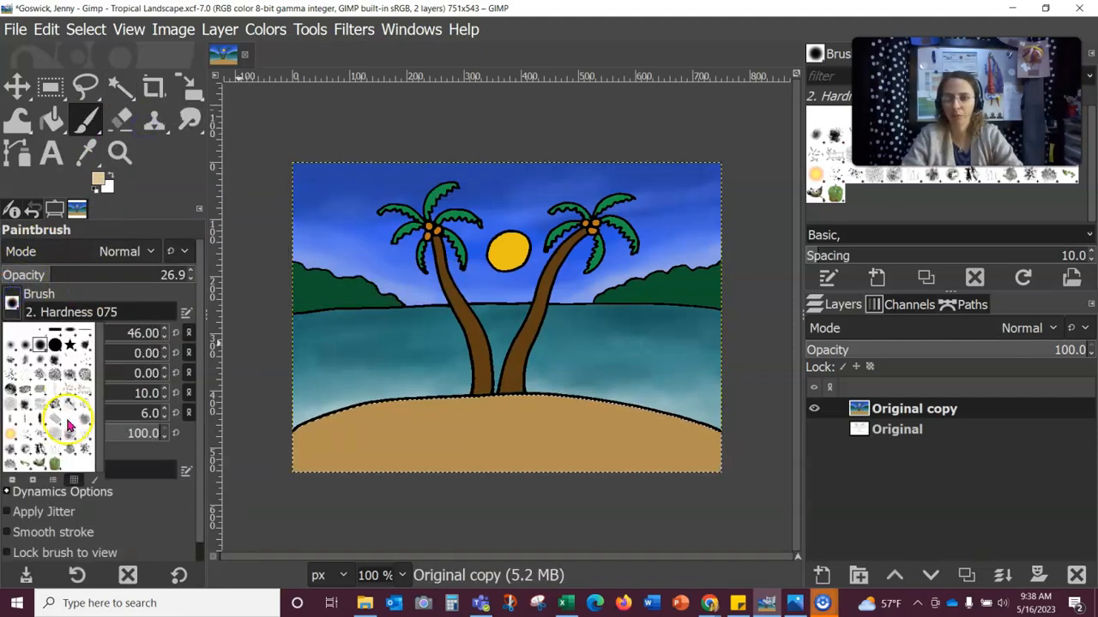
click(84, 371)
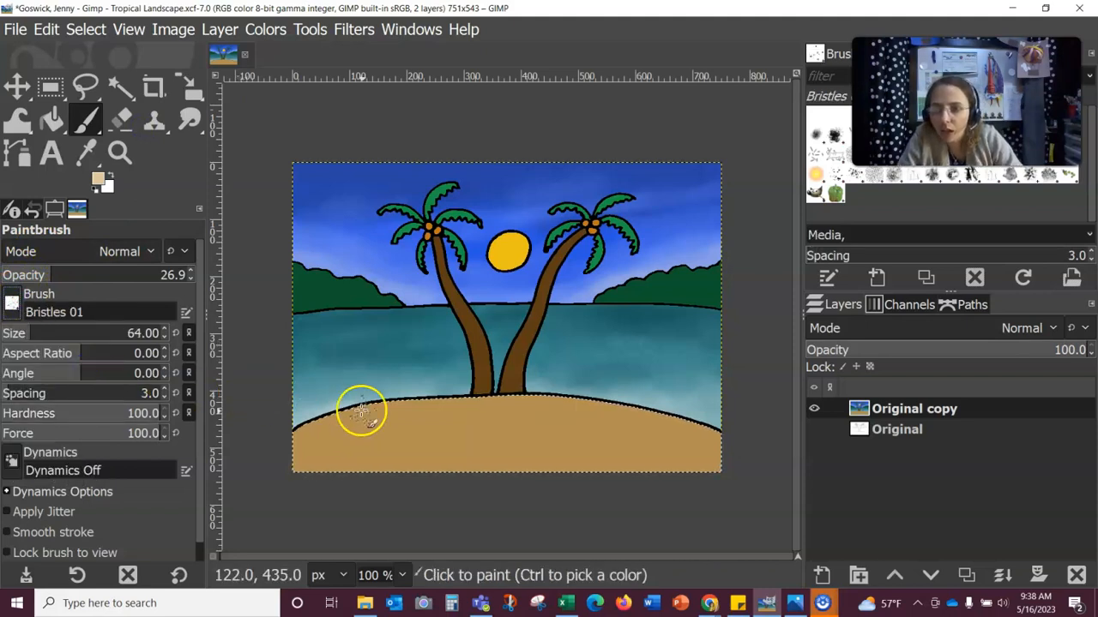
Step: Paint a trial bristly stroke on the sand, then undo the trial strokes
drag(333, 461, 407, 442)
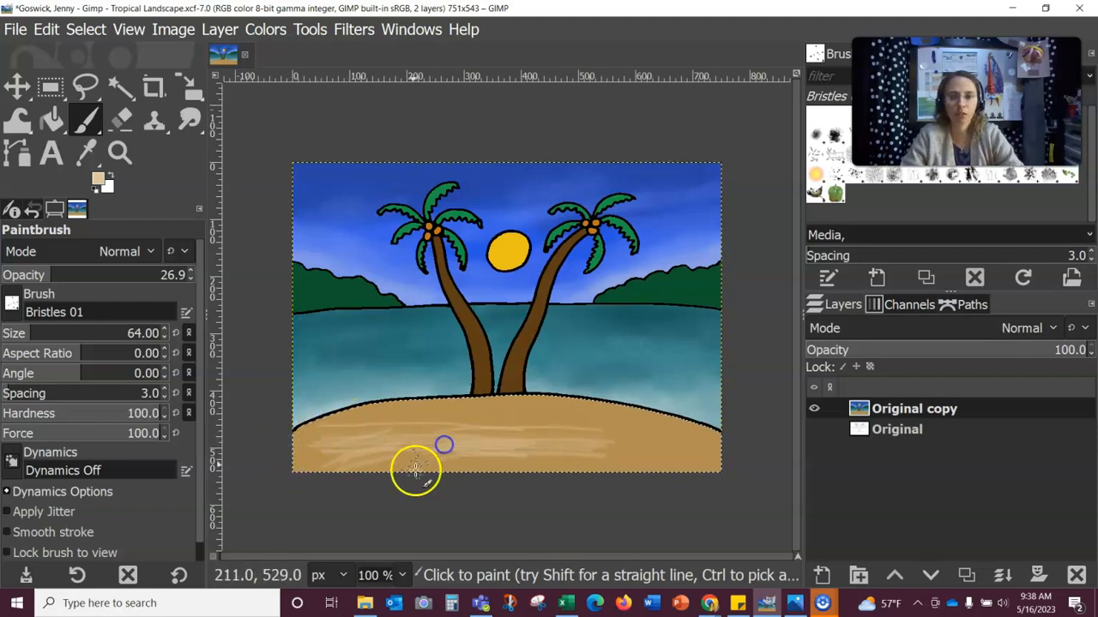
click(47, 29)
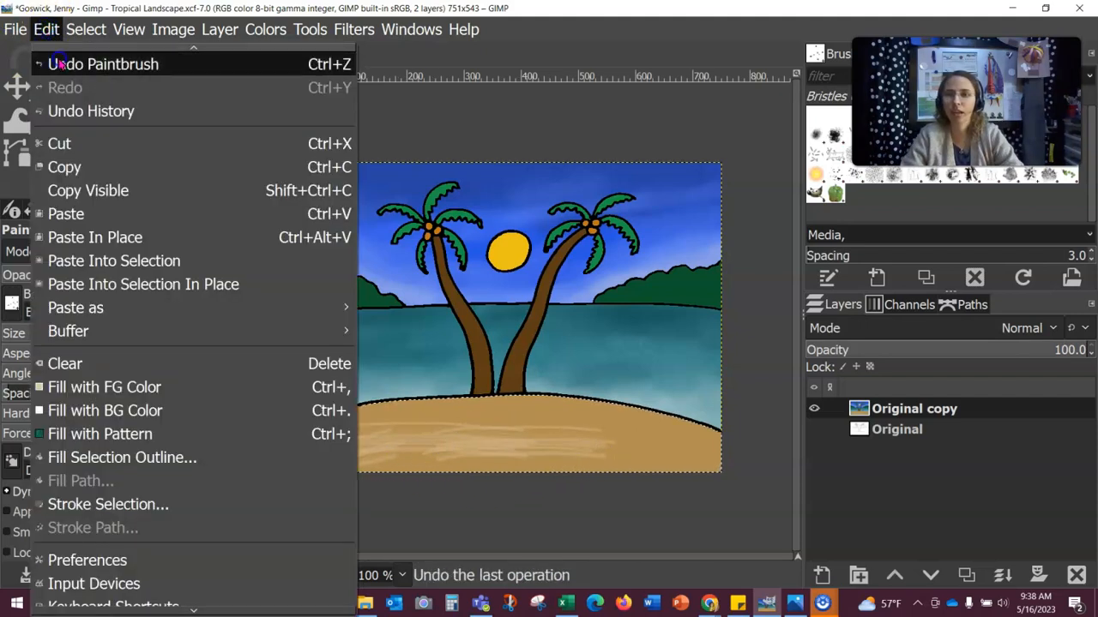
click(53, 60)
click(47, 29)
click(53, 63)
click(47, 29)
click(61, 66)
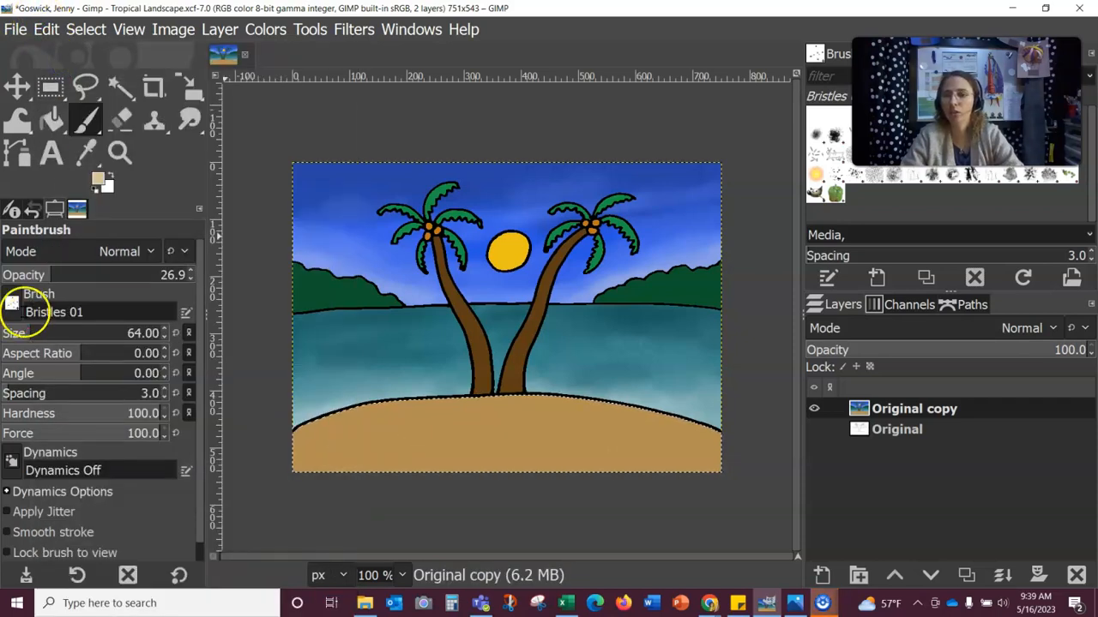
Step: Choose the Grass brush and dab speckles across the right, centre and left beach
click(13, 309)
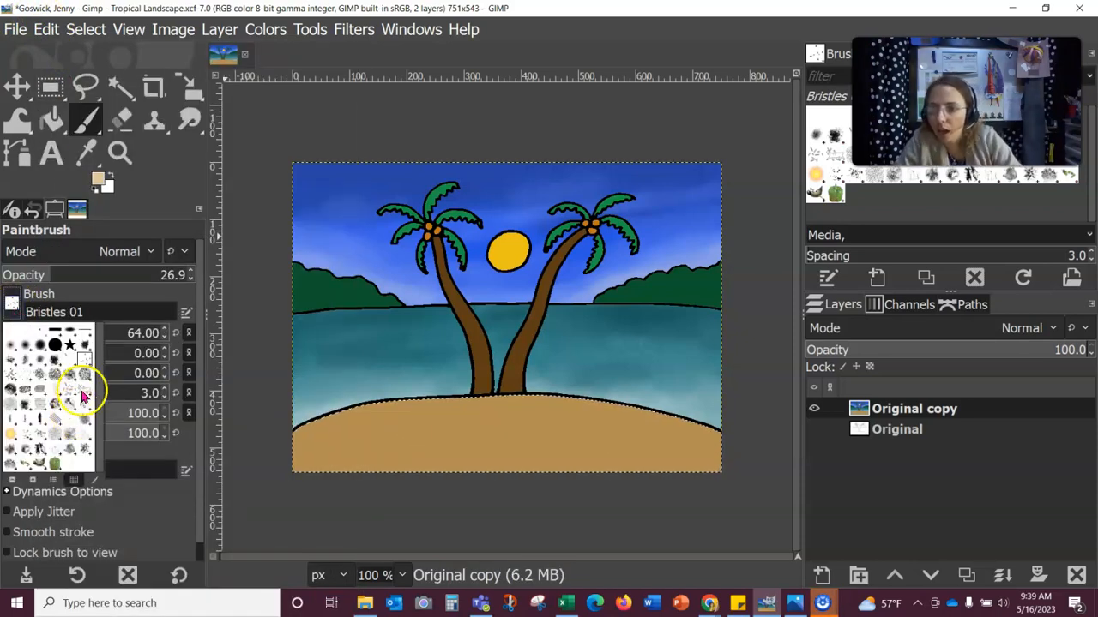
click(15, 405)
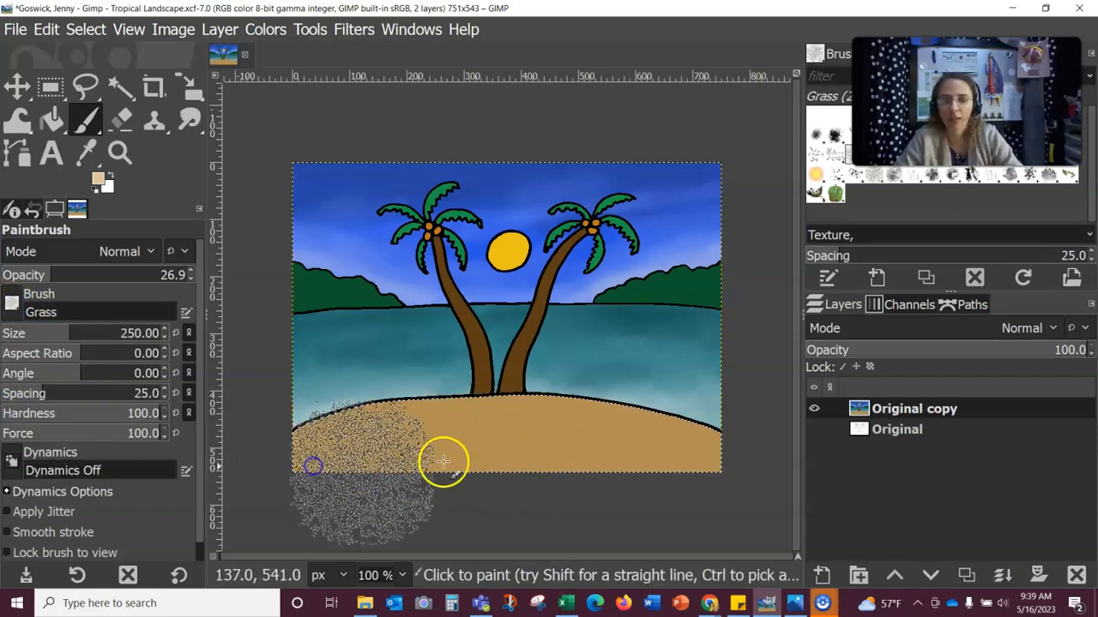
click(569, 446)
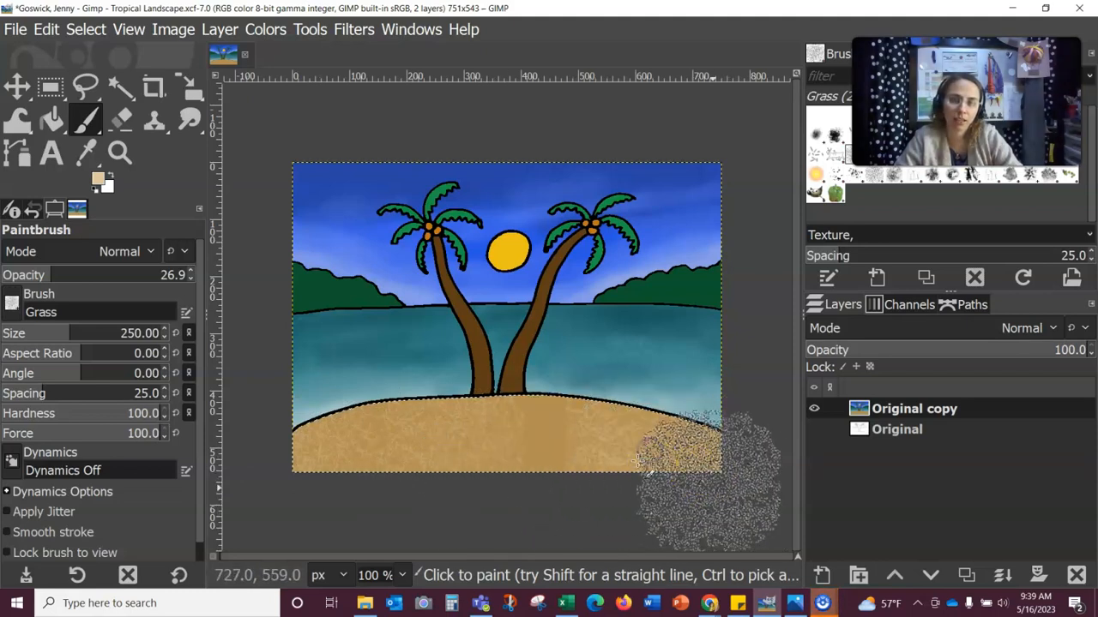
click(517, 445)
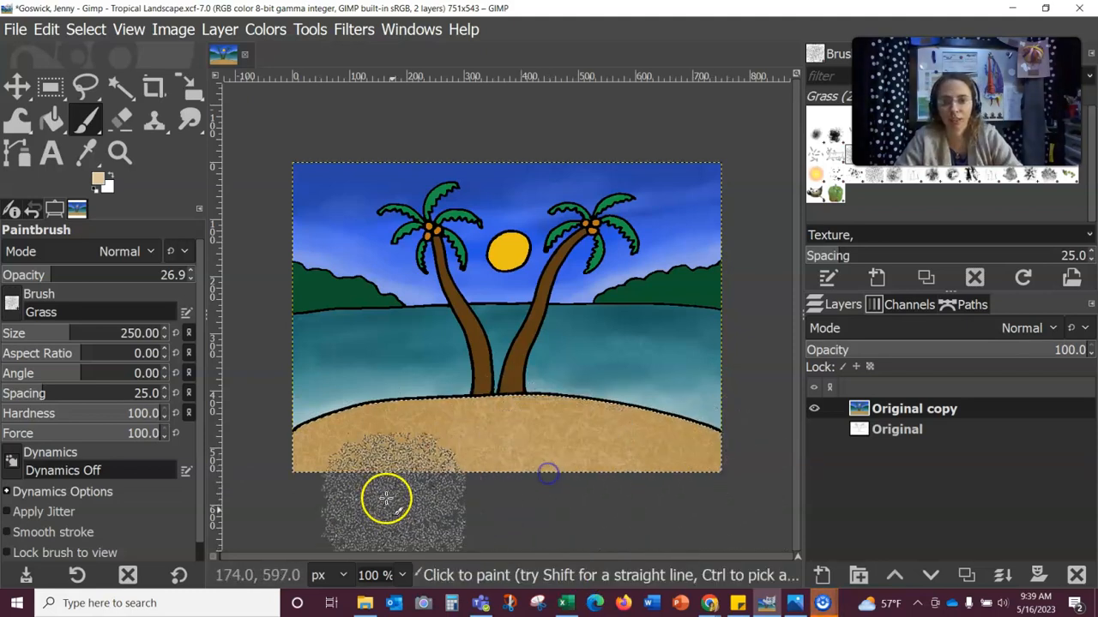
click(358, 446)
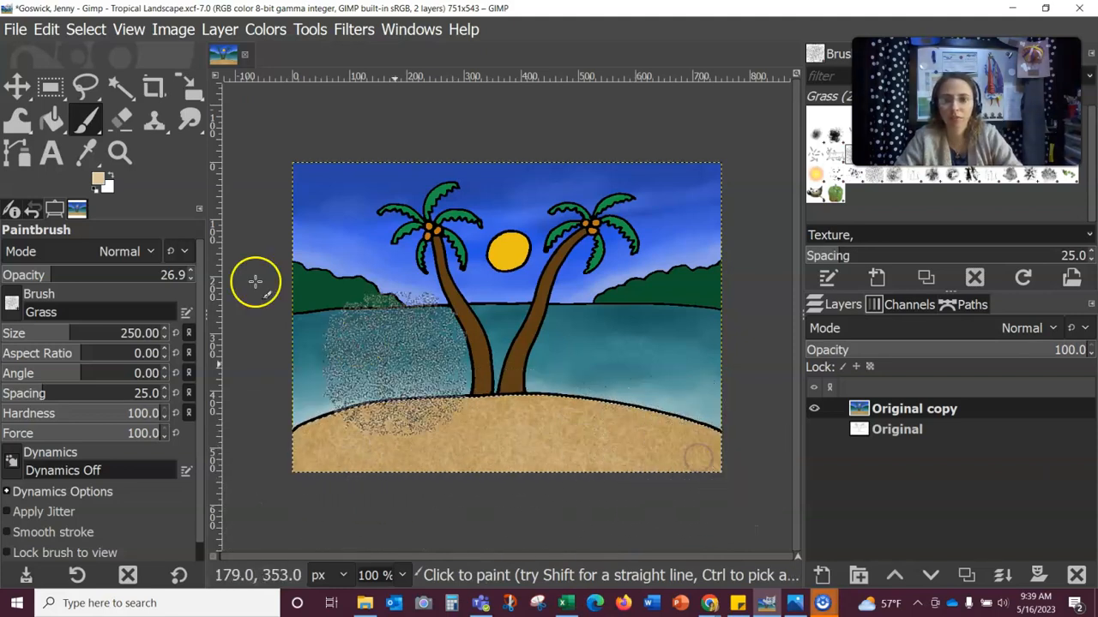
Step: Set the foreground to near-white faf5ec and dab light grain over the beach
click(99, 179)
drag(40, 108, 21, 79)
click(225, 315)
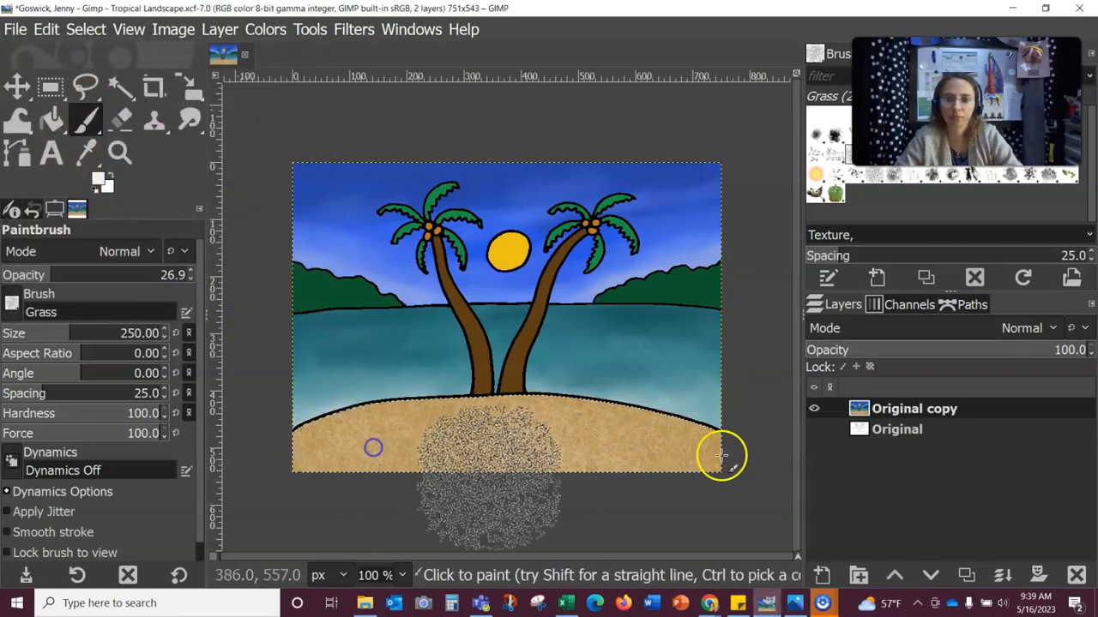
click(482, 434)
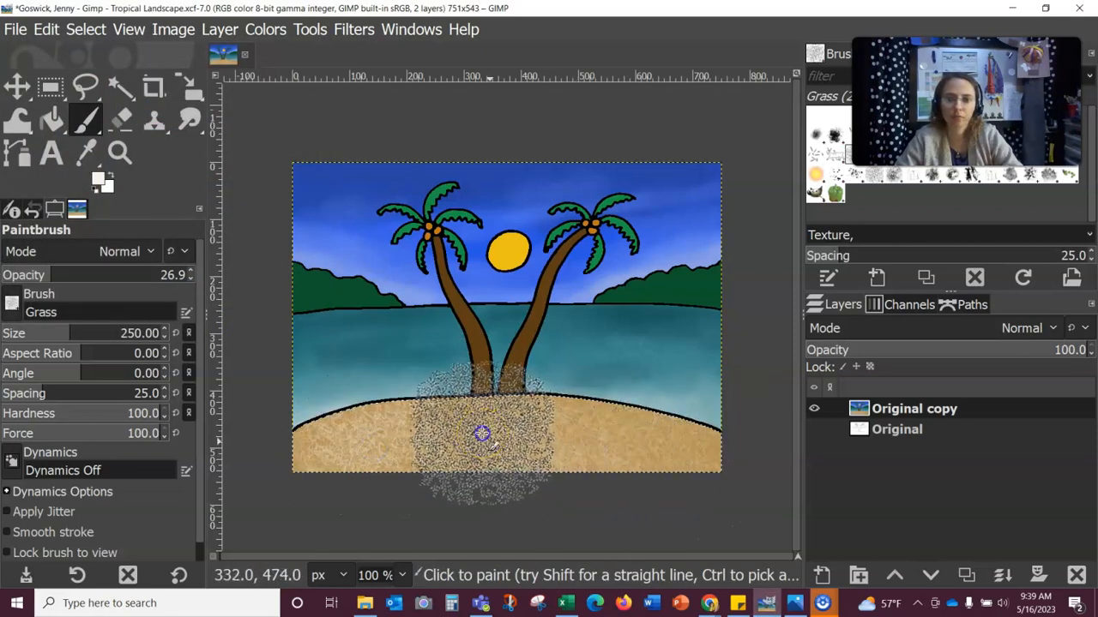
click(664, 460)
click(727, 477)
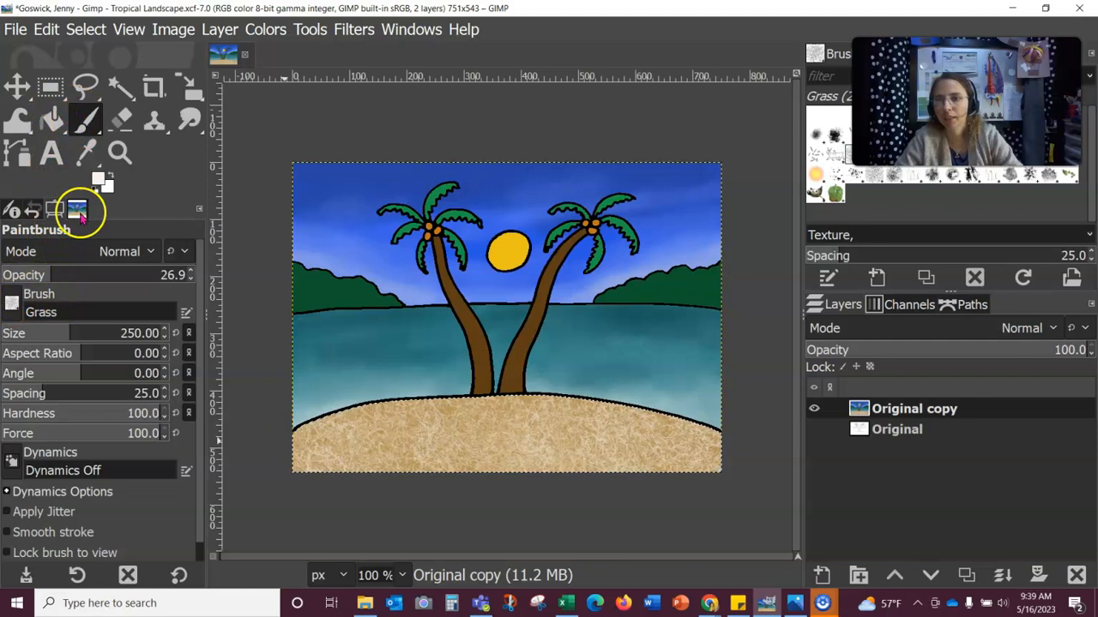
Step: Dab brown 8a621e grain on the sand, raising brush opacity to 12.7
click(97, 179)
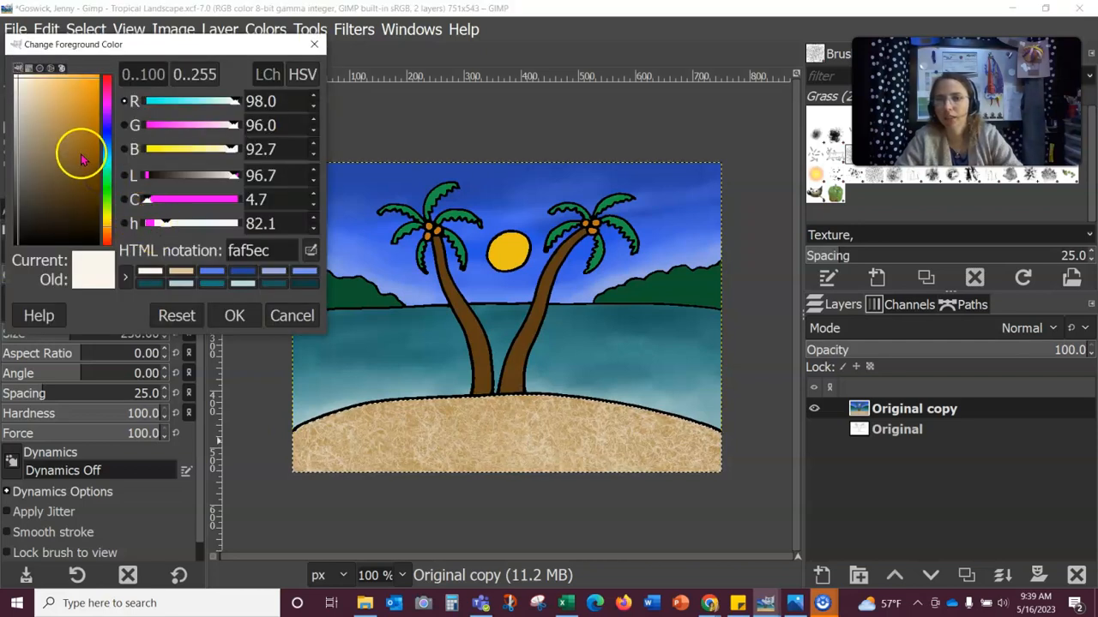
click(80, 155)
click(231, 315)
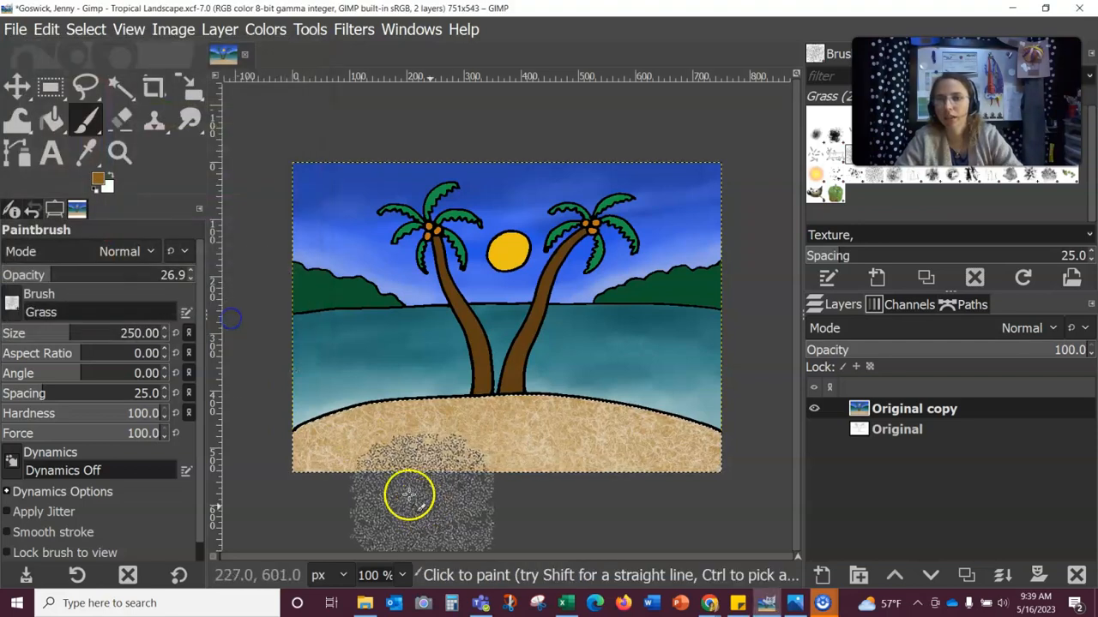
click(342, 415)
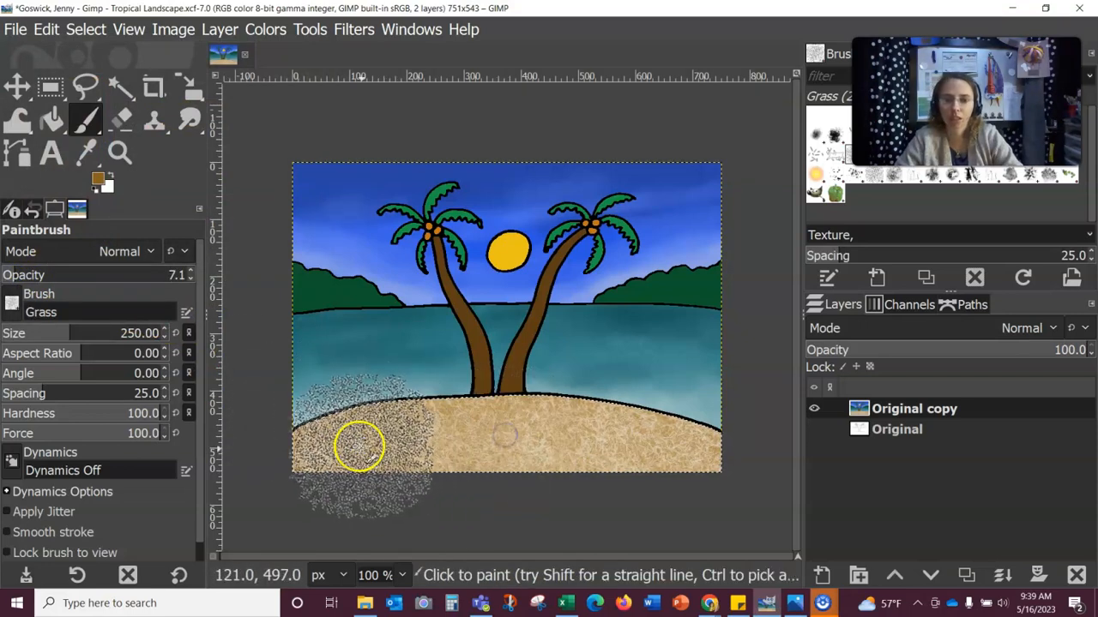
click(359, 445)
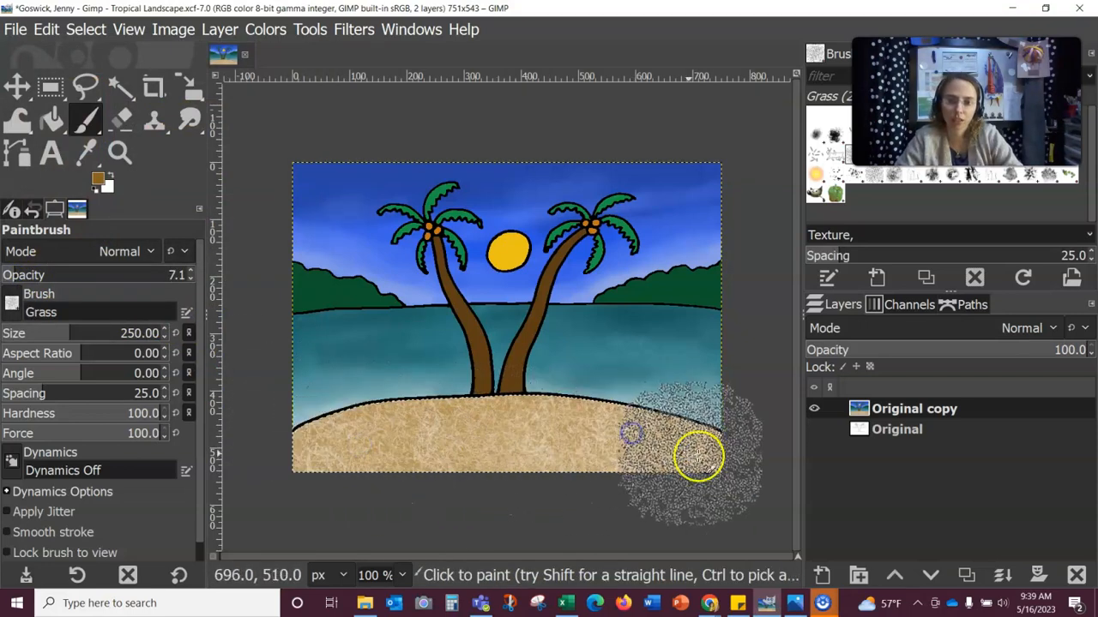
click(581, 432)
click(31, 271)
click(442, 447)
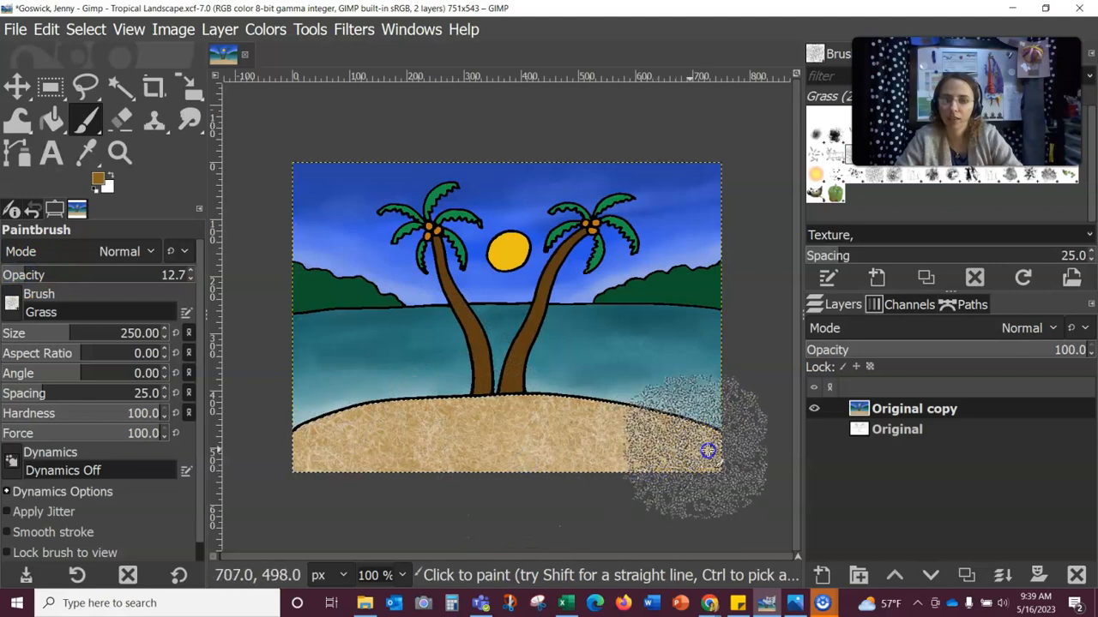
Step: Switch to dark brown 3e2906 at opacity 22.0 and dab grain across the sand
click(101, 179)
click(57, 224)
click(232, 315)
click(384, 434)
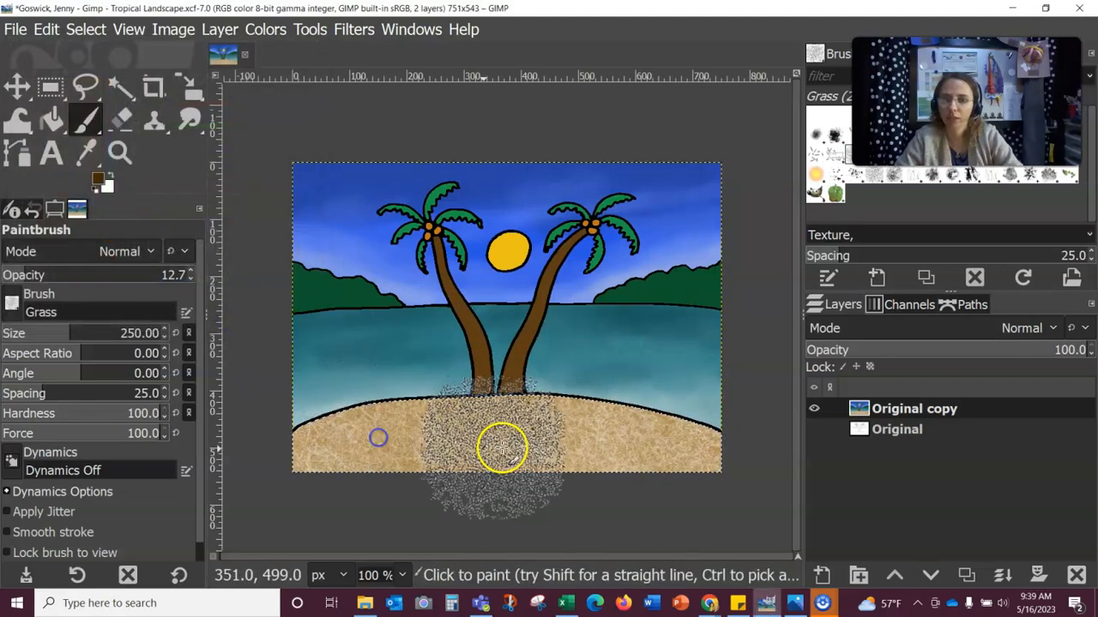
mouse_move(651, 450)
mouse_down()
mouse_move(682, 462)
mouse_move(710, 450)
mouse_move(723, 489)
mouse_up()
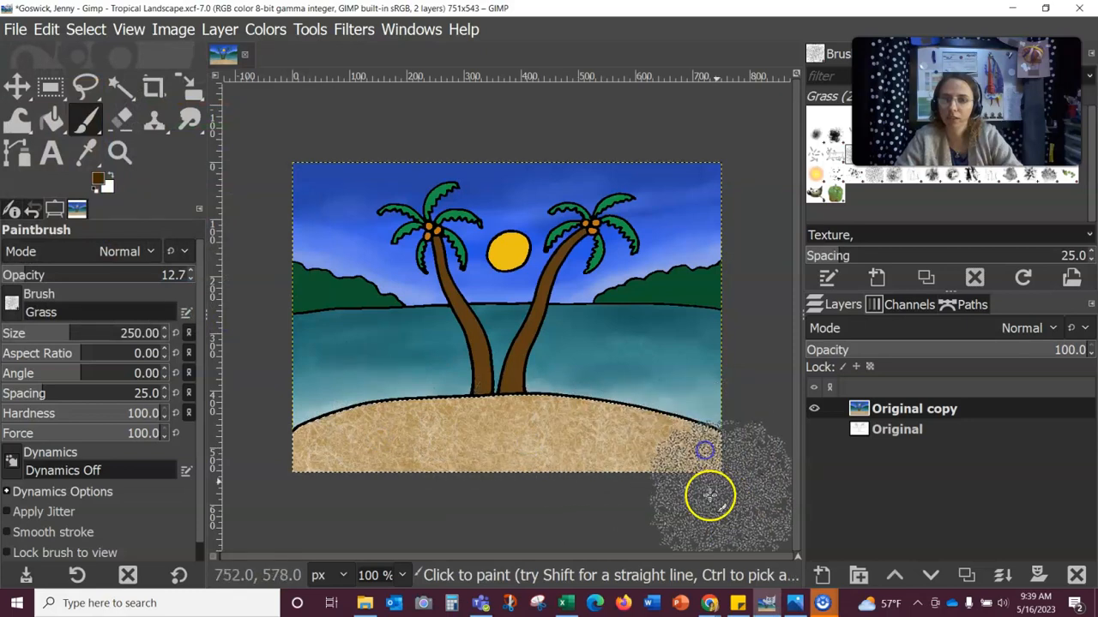
drag(37, 276, 43, 276)
click(371, 411)
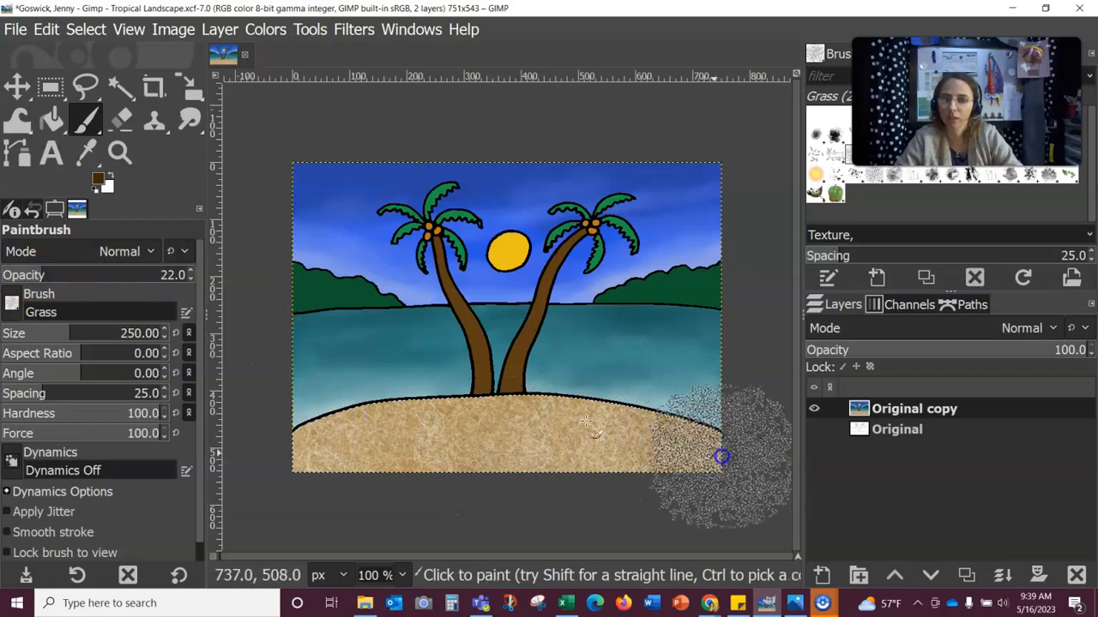
click(375, 411)
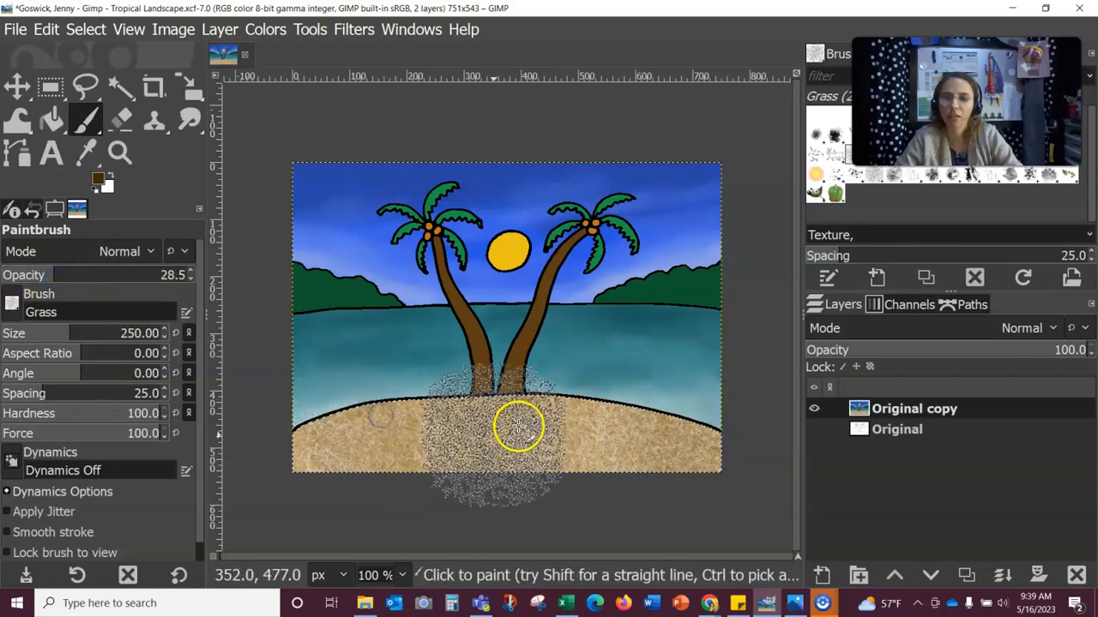
click(698, 458)
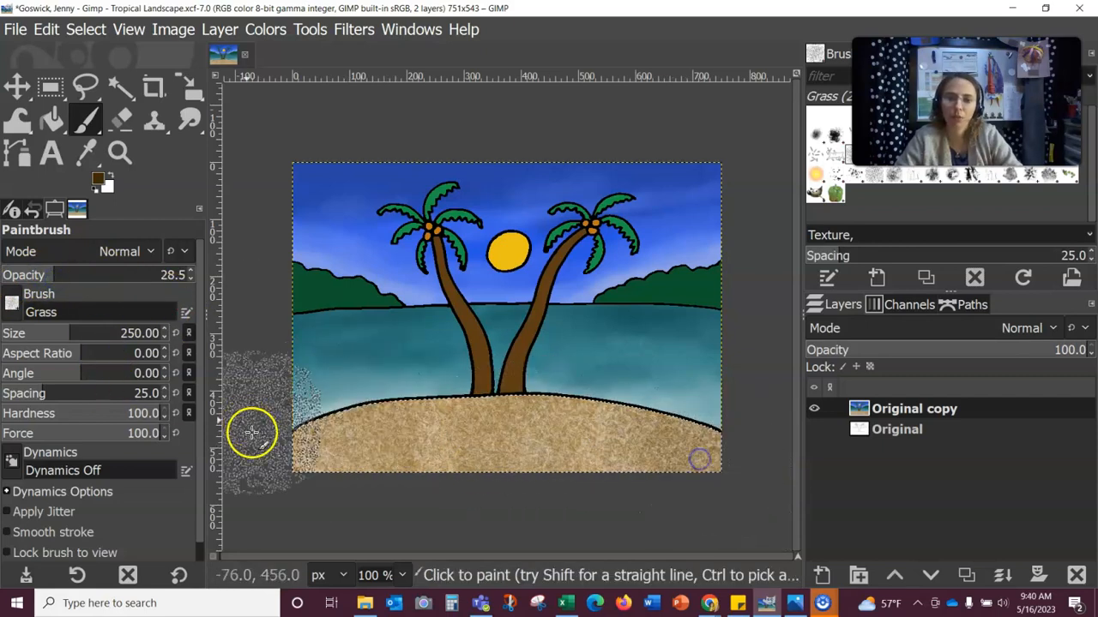
click(320, 450)
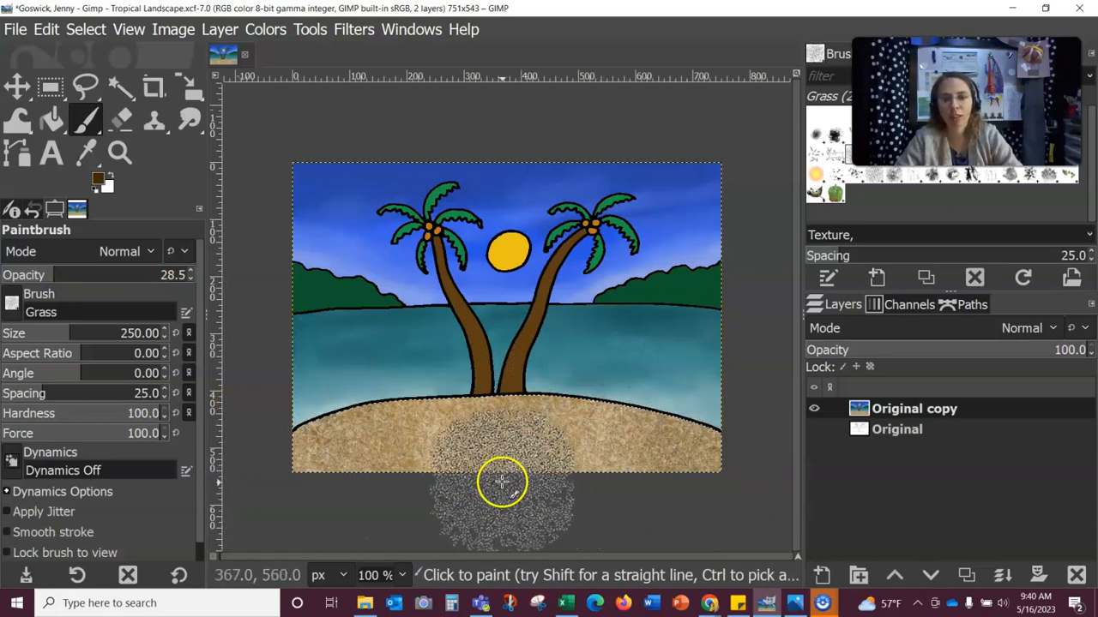
Step: Stamp dark brown grain along the bottom of the sand
click(594, 500)
click(683, 497)
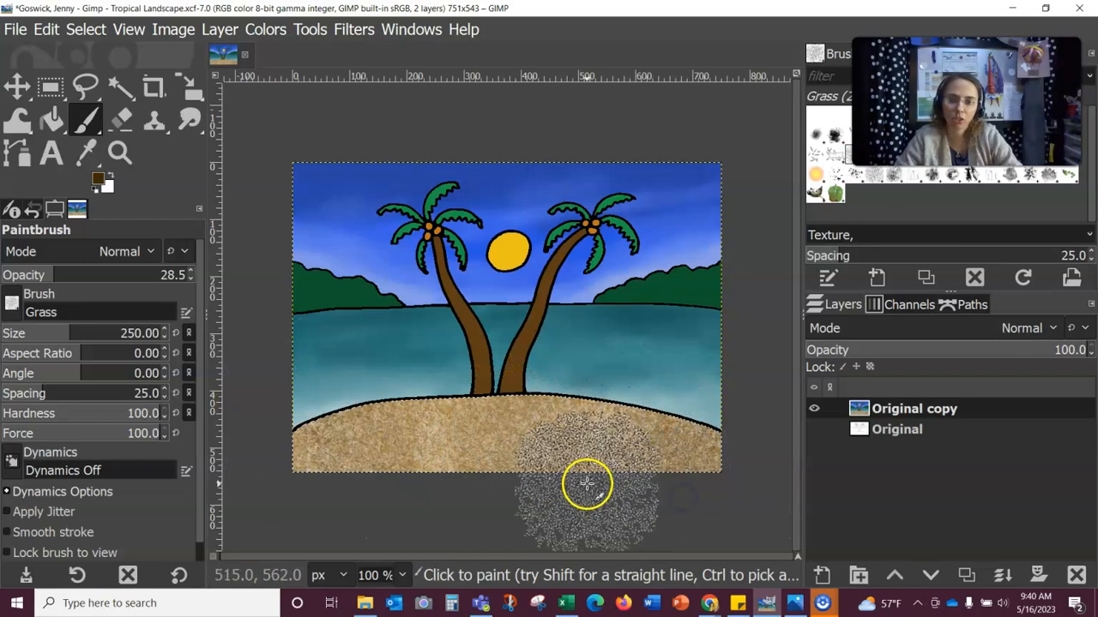
click(496, 476)
click(553, 506)
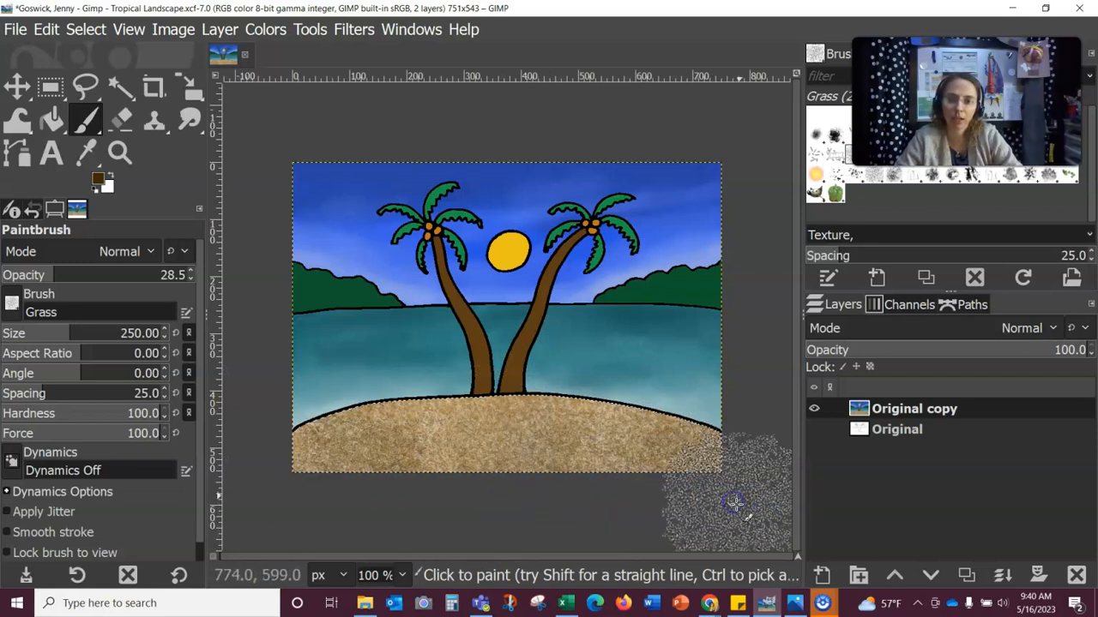
click(748, 506)
click(761, 500)
click(598, 494)
click(485, 495)
click(402, 488)
Step: Darken the middle and sides of the sand with more dark grain
click(699, 472)
click(468, 461)
click(350, 461)
click(273, 484)
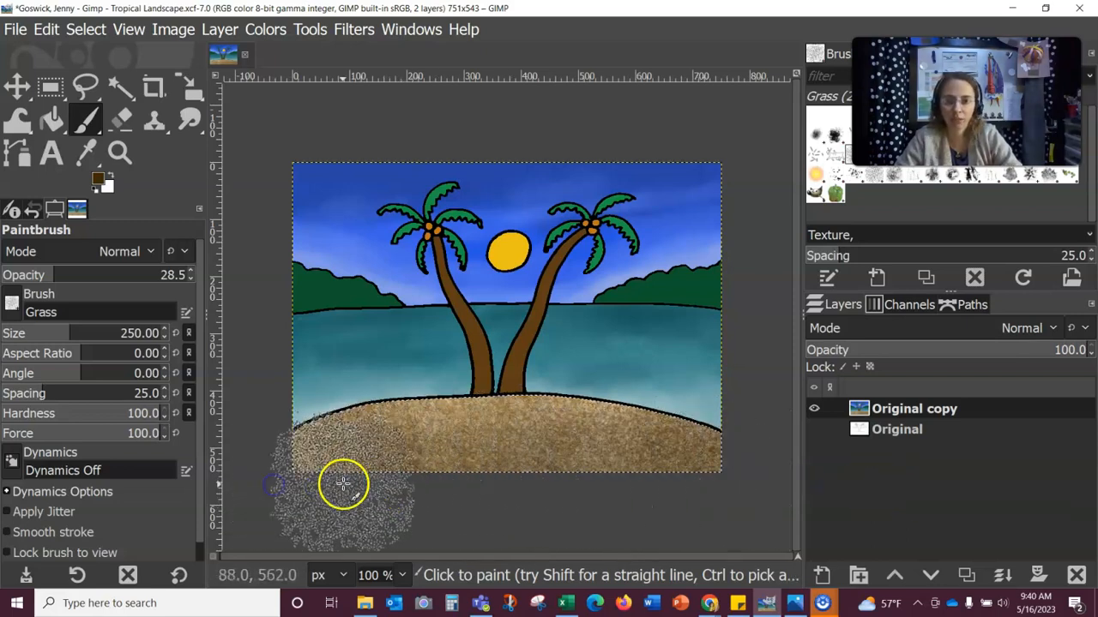
click(562, 501)
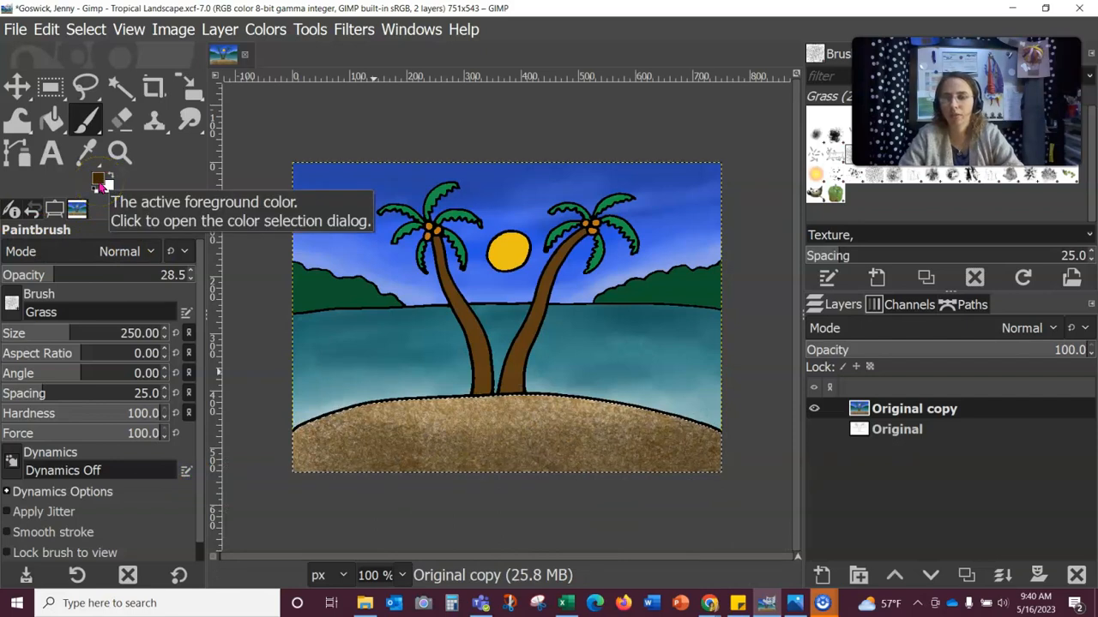
right_click(82, 121)
Step: Smear the sand grain with the MyPaint Smear brush at radius 5.24
click(184, 249)
click(187, 292)
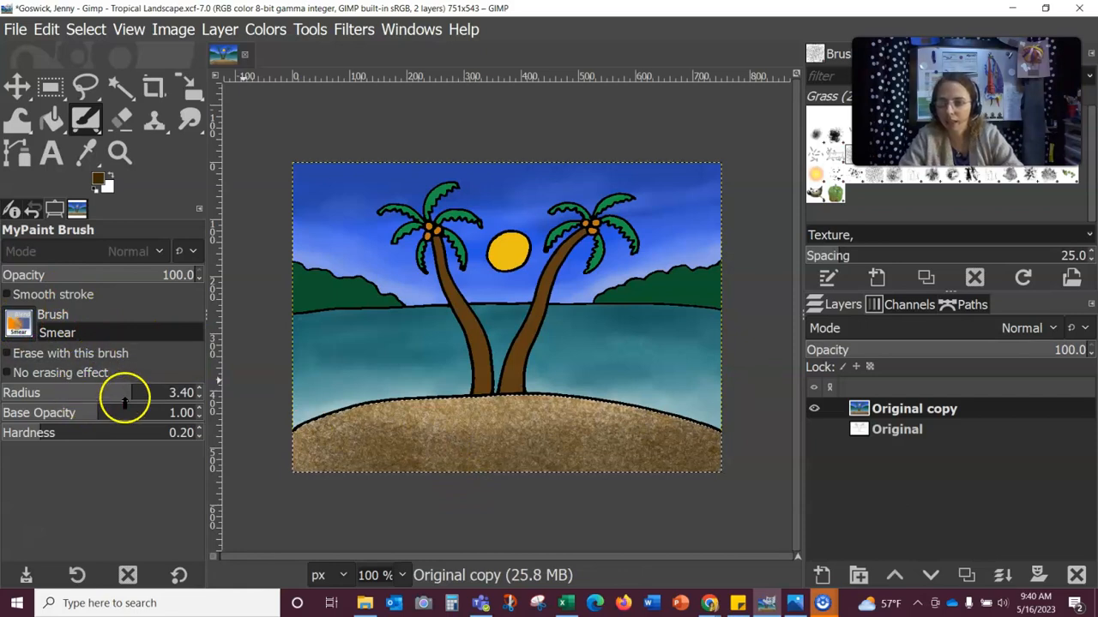
drag(167, 392, 174, 391)
drag(377, 439, 630, 440)
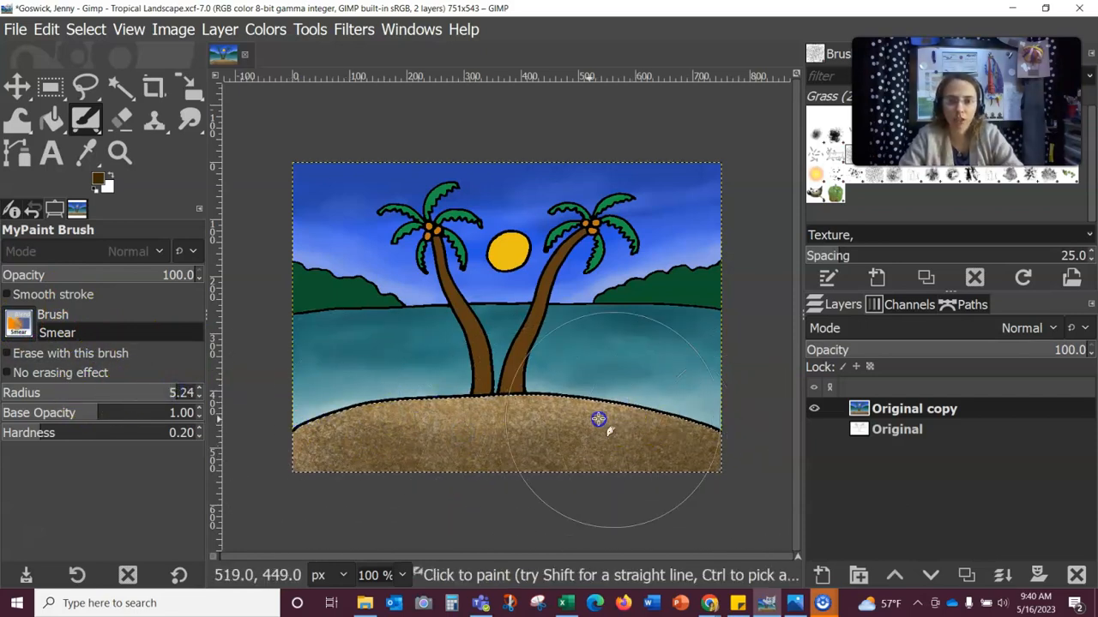
drag(677, 438, 731, 438)
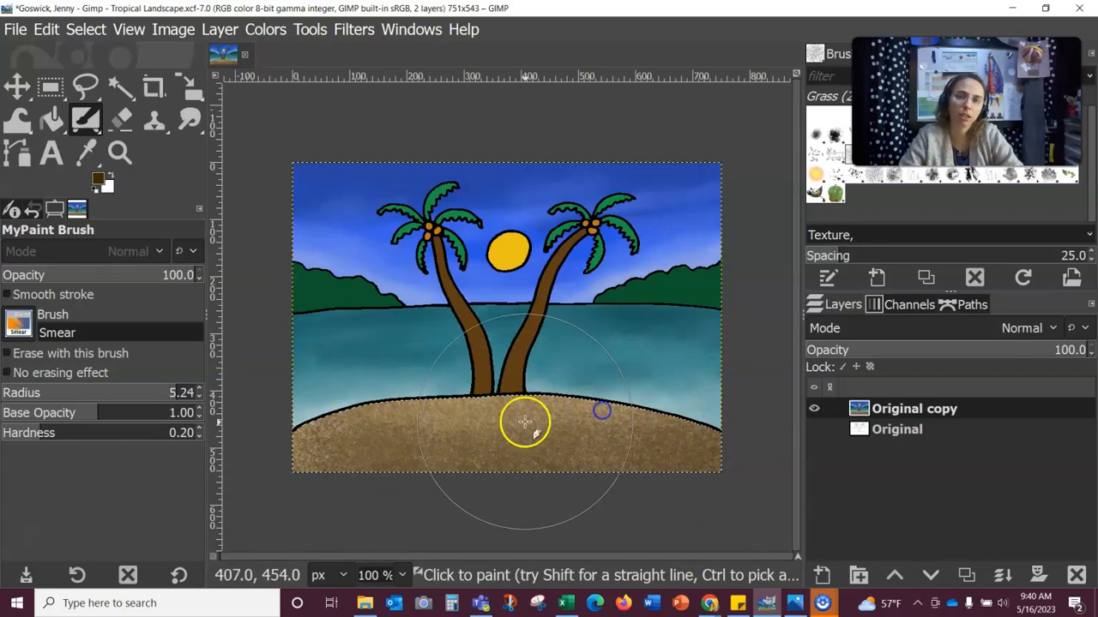
drag(664, 453, 469, 431)
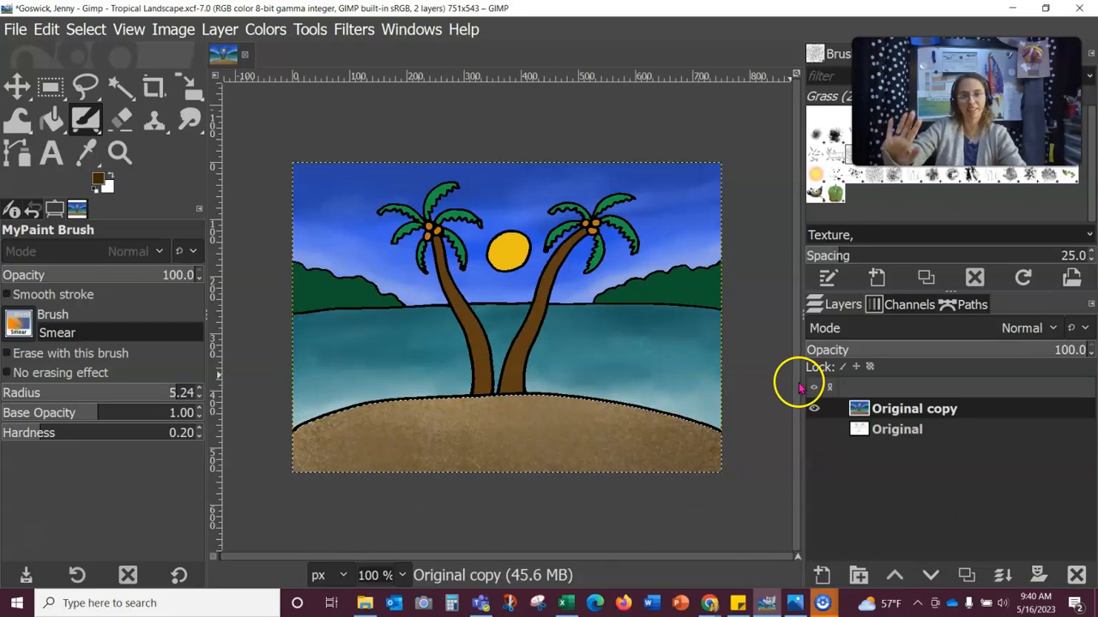
Step: Fuzzy-select both palm trunks and zoom to 200%
click(120, 87)
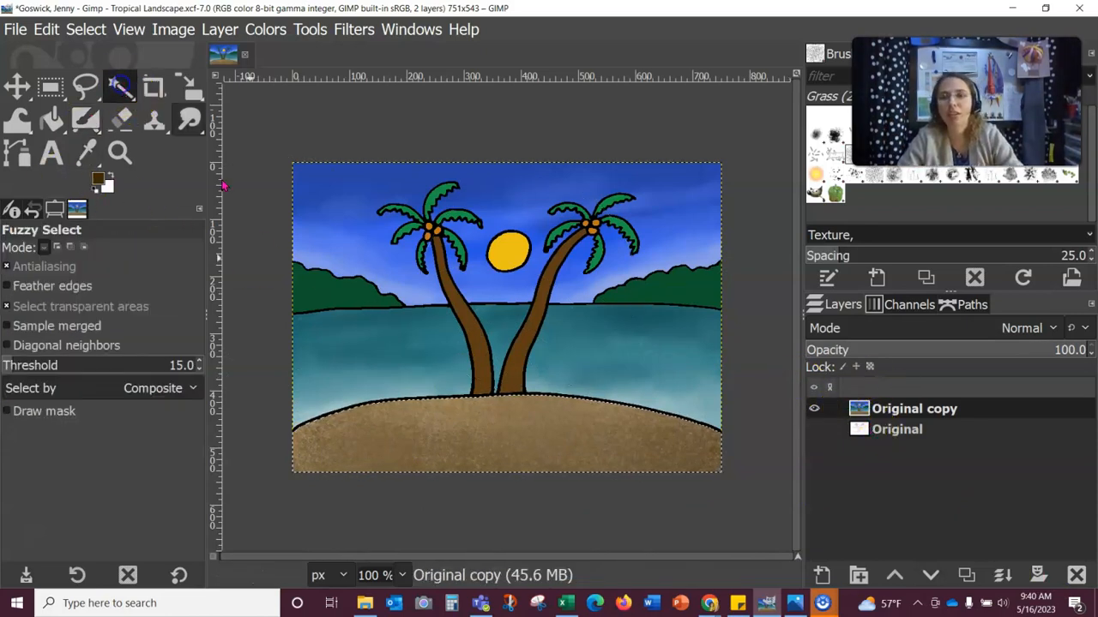
shift+click(471, 365)
shift+click(474, 359)
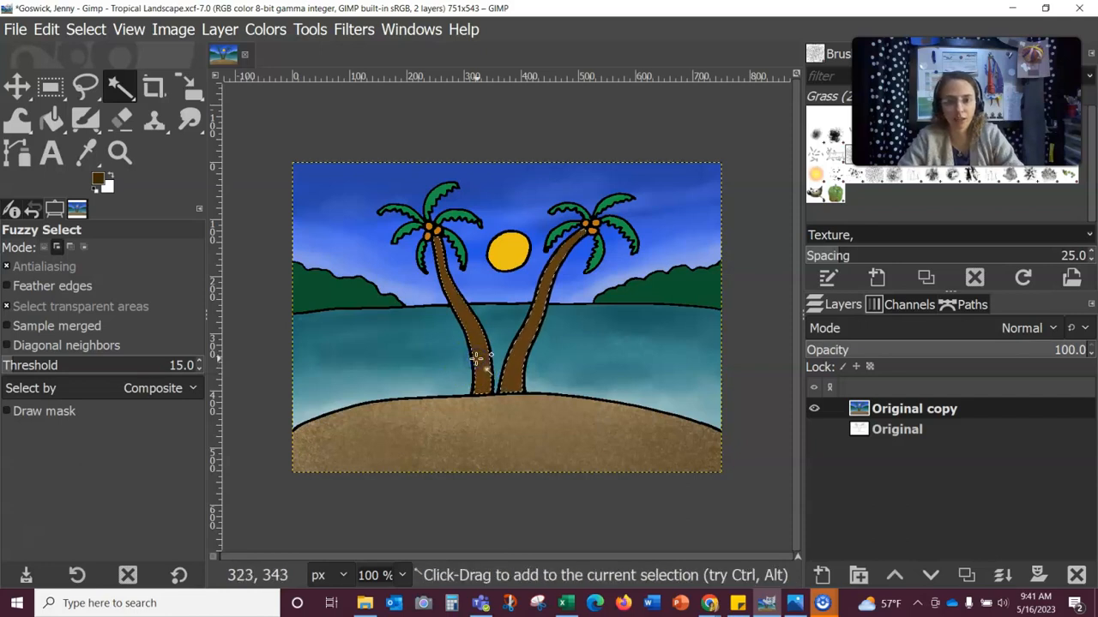
click(401, 576)
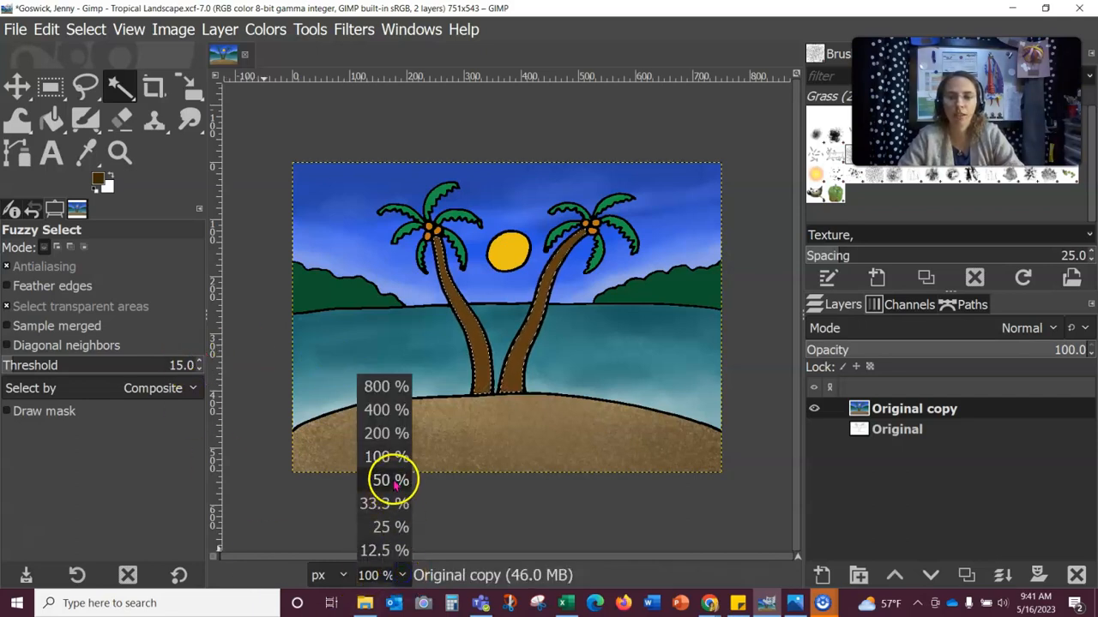
click(388, 435)
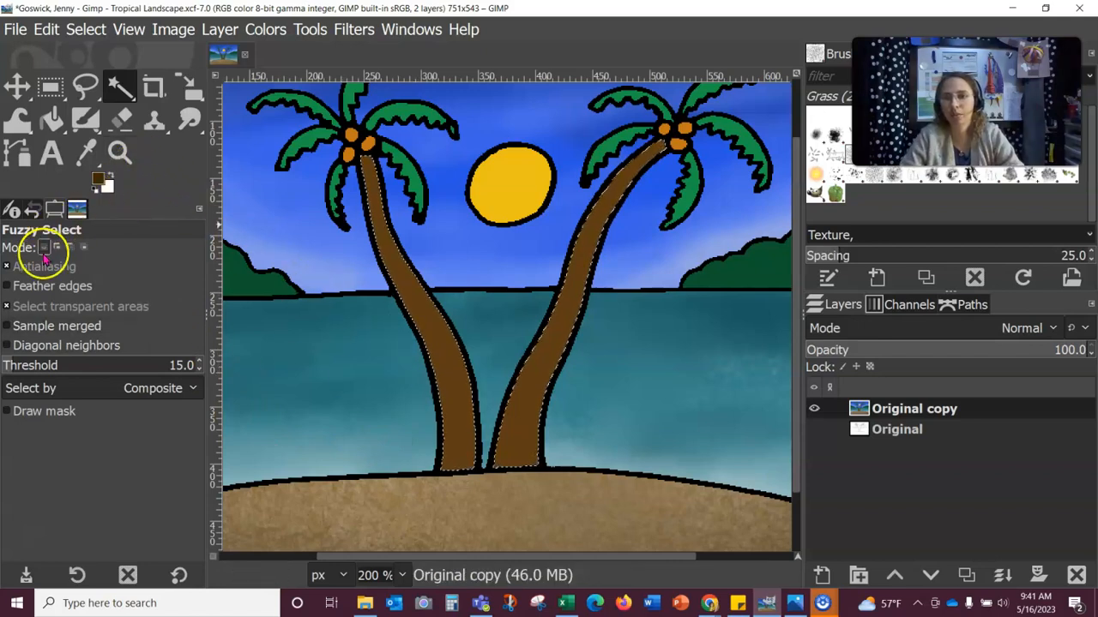
Step: Switch to the Paintbrush with the Sponge 01 brush
right_click(87, 121)
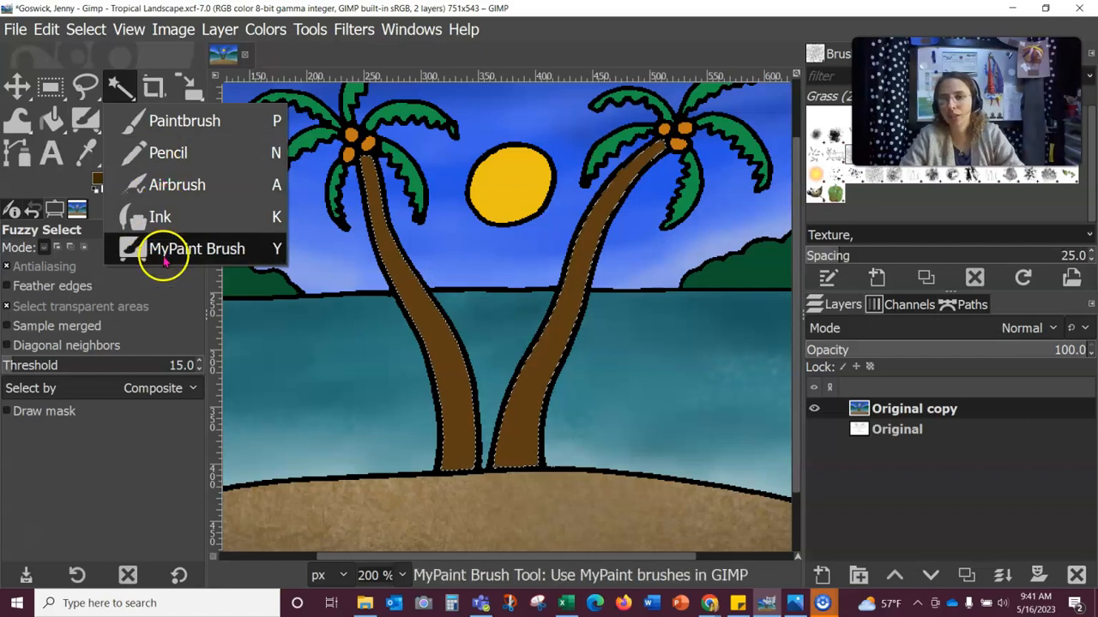
click(164, 120)
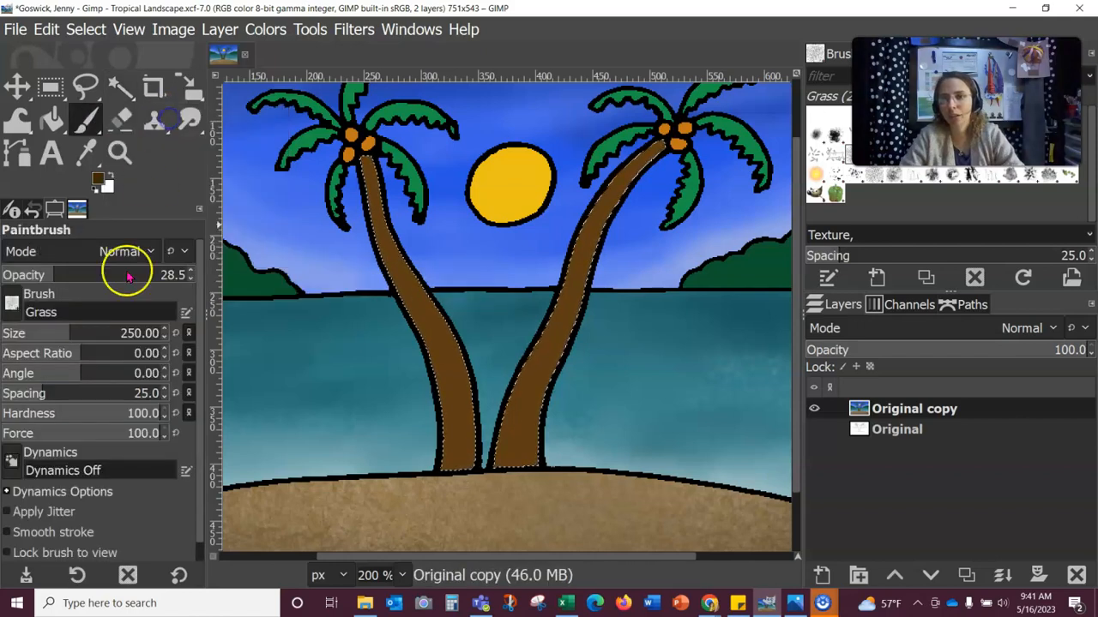
click(12, 302)
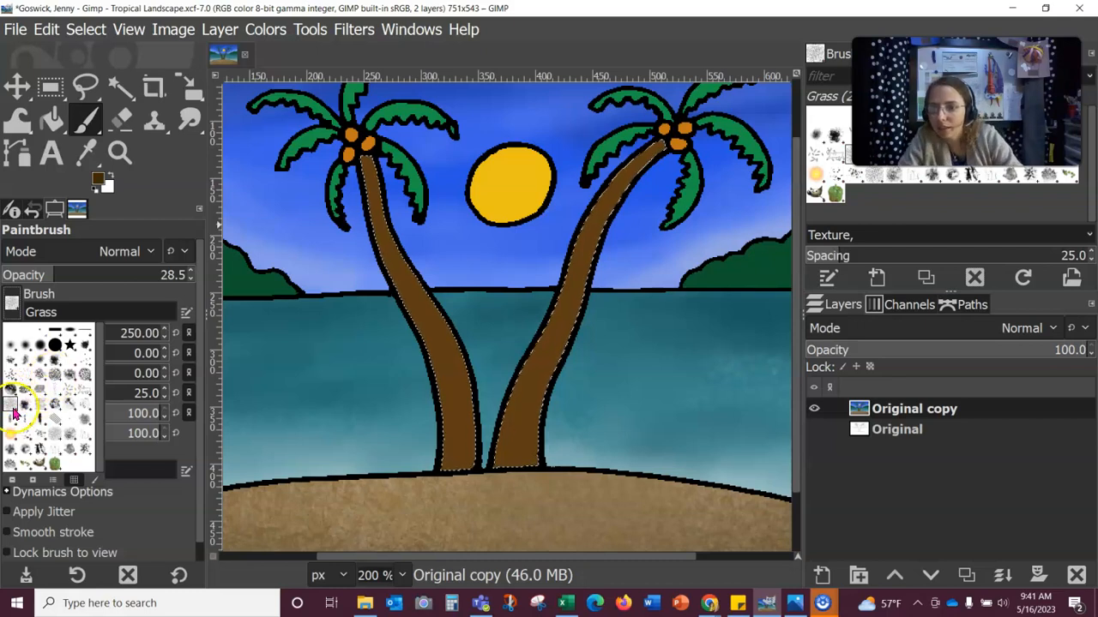
double_click(58, 434)
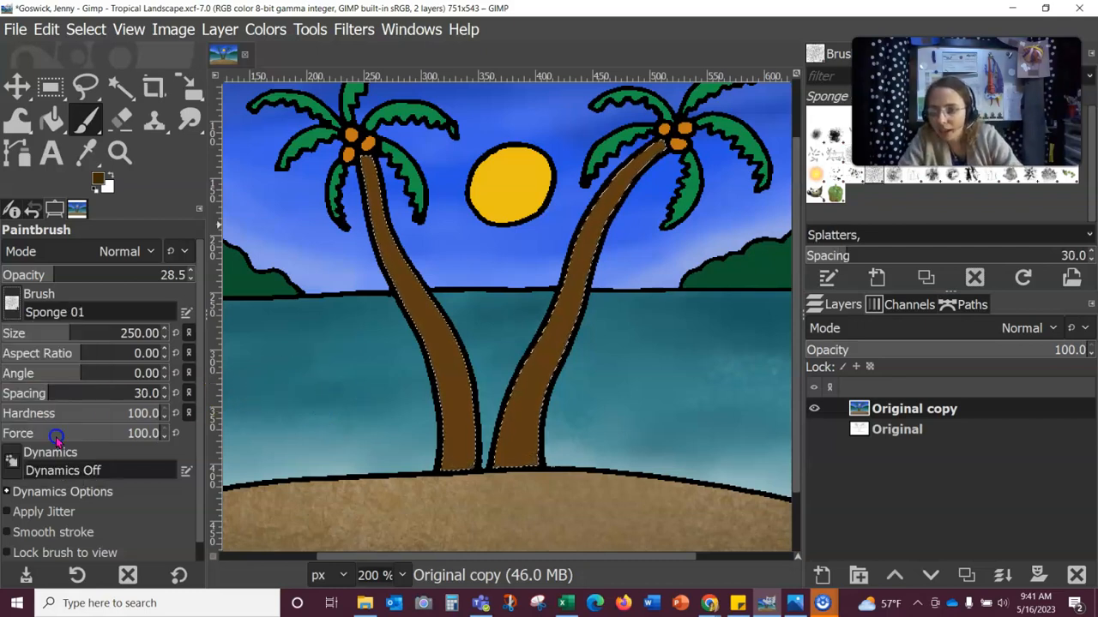
Step: Dab Sponge 01 texture over both selected palm trunks
click(370, 338)
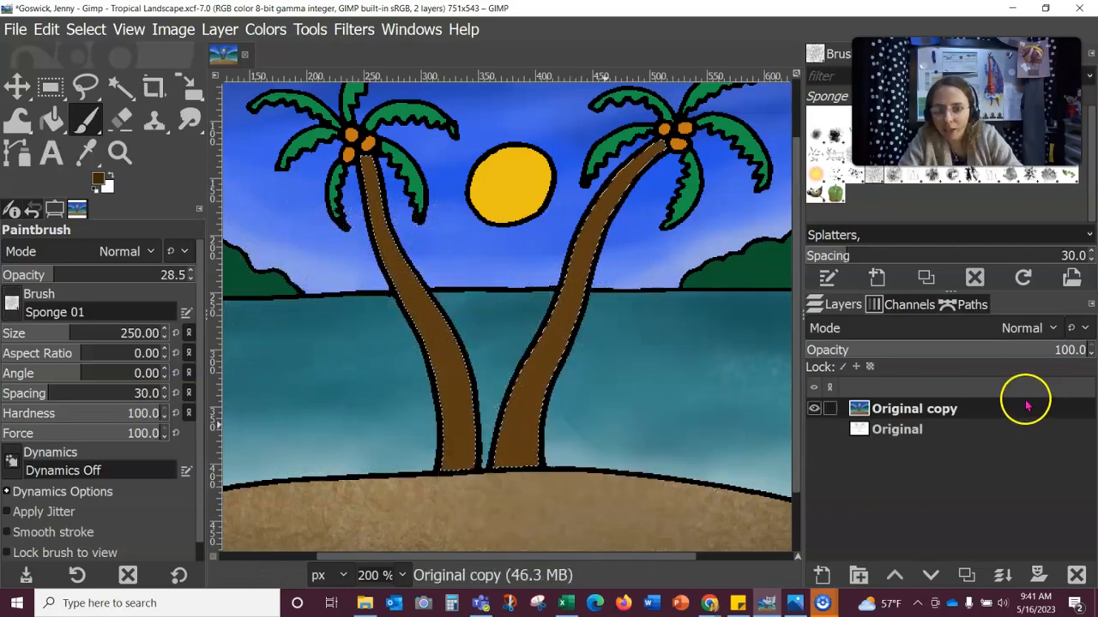
click(546, 368)
click(600, 295)
click(642, 222)
click(372, 206)
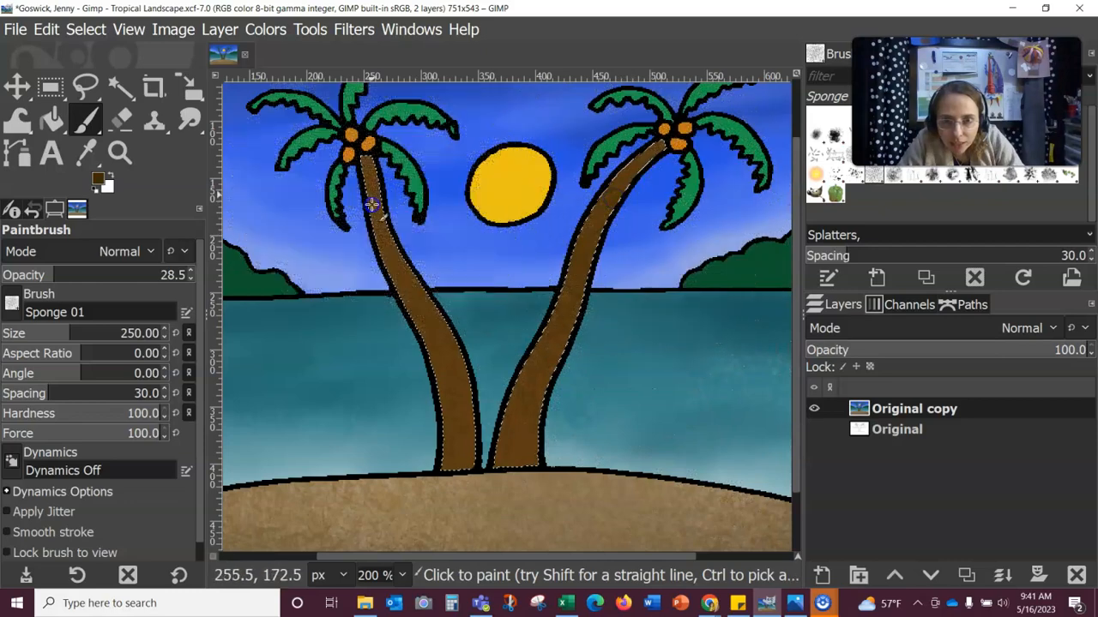
click(465, 319)
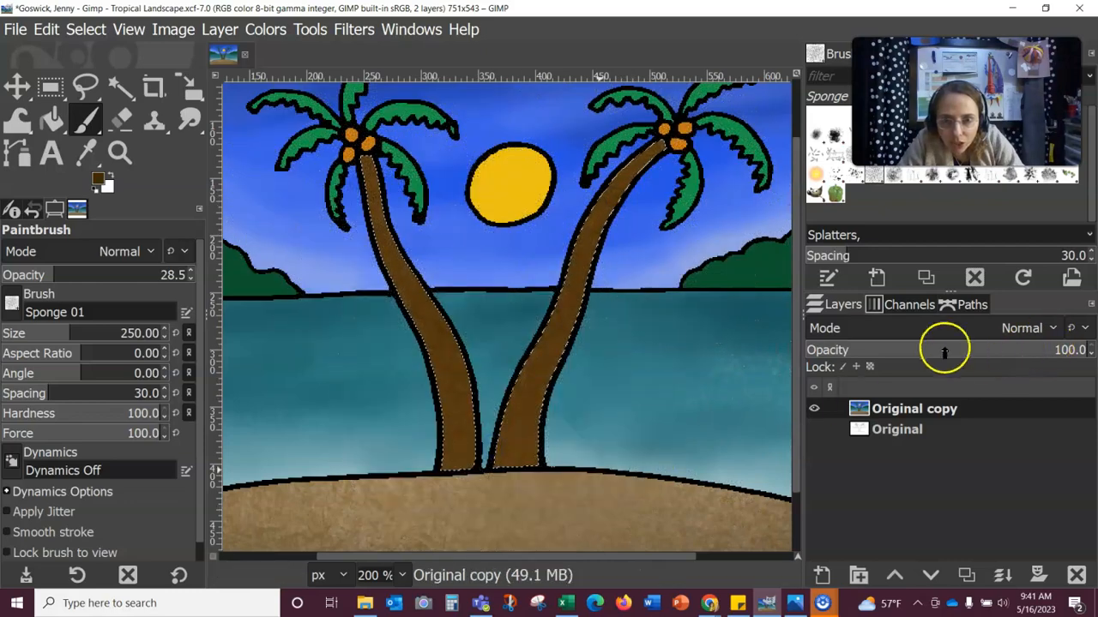
Step: Sponge lighter tan speckles onto the trunks, then zoom back to 100%
click(96, 180)
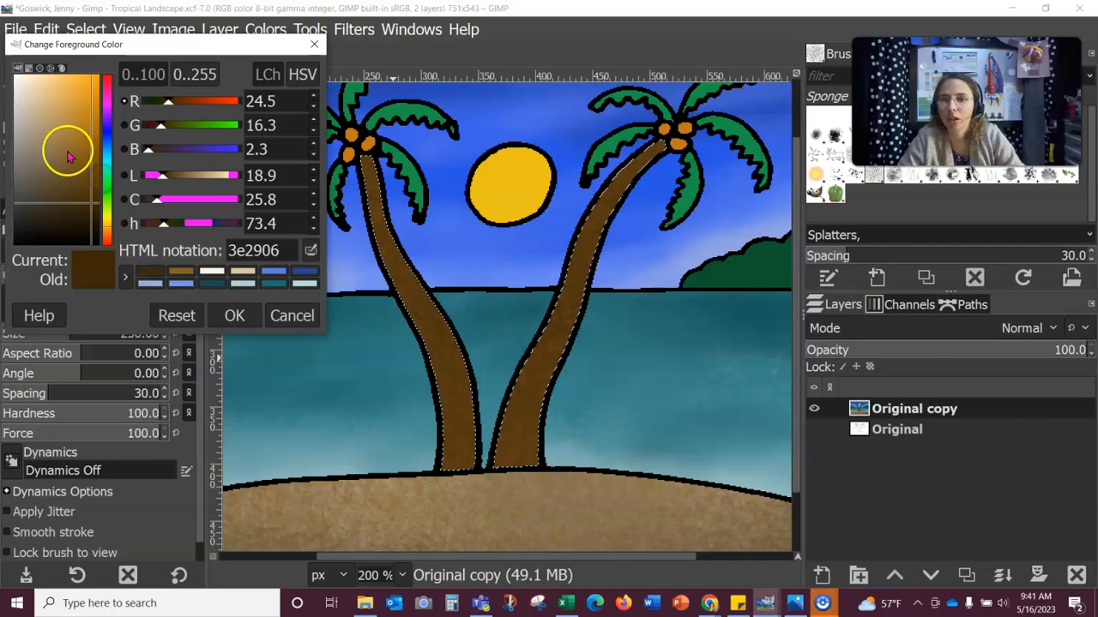
click(68, 156)
click(234, 315)
click(428, 316)
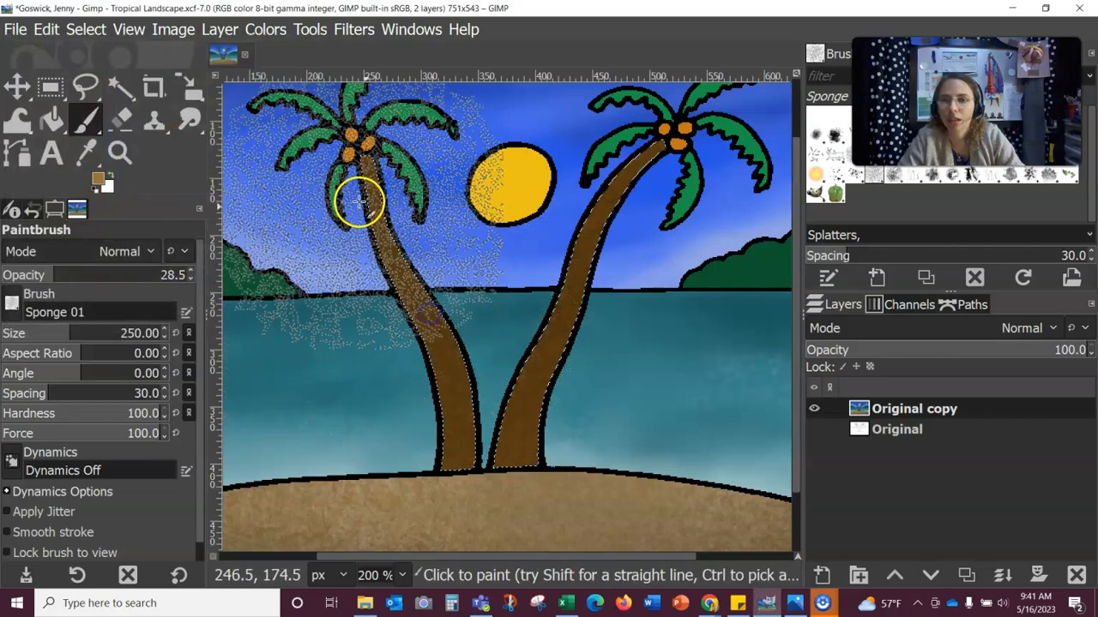
click(359, 201)
click(462, 430)
click(644, 251)
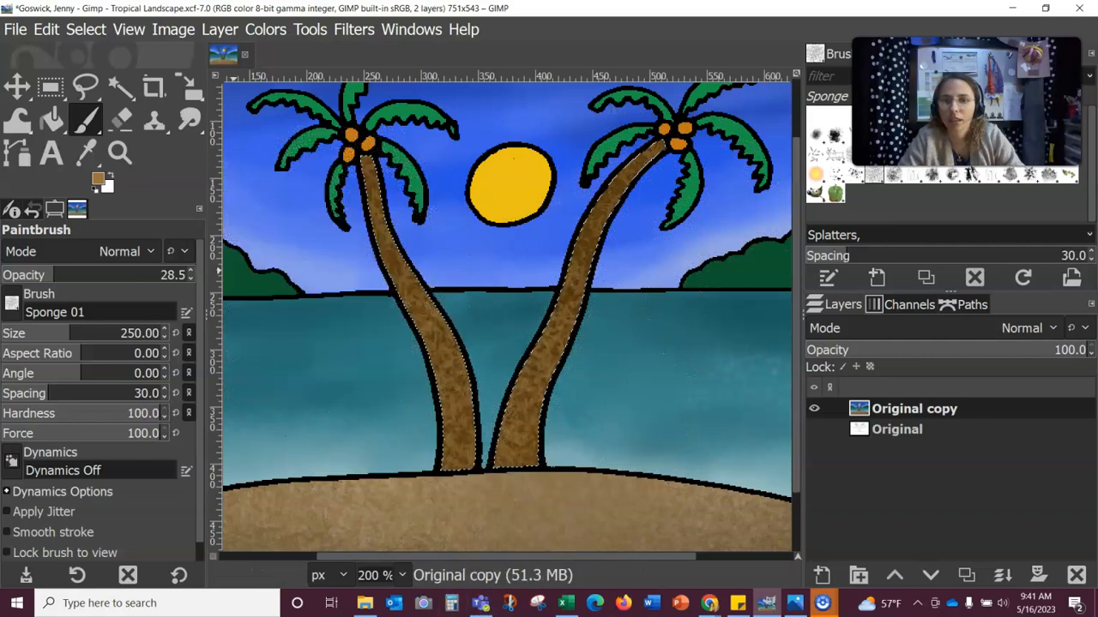
click(390, 578)
click(373, 455)
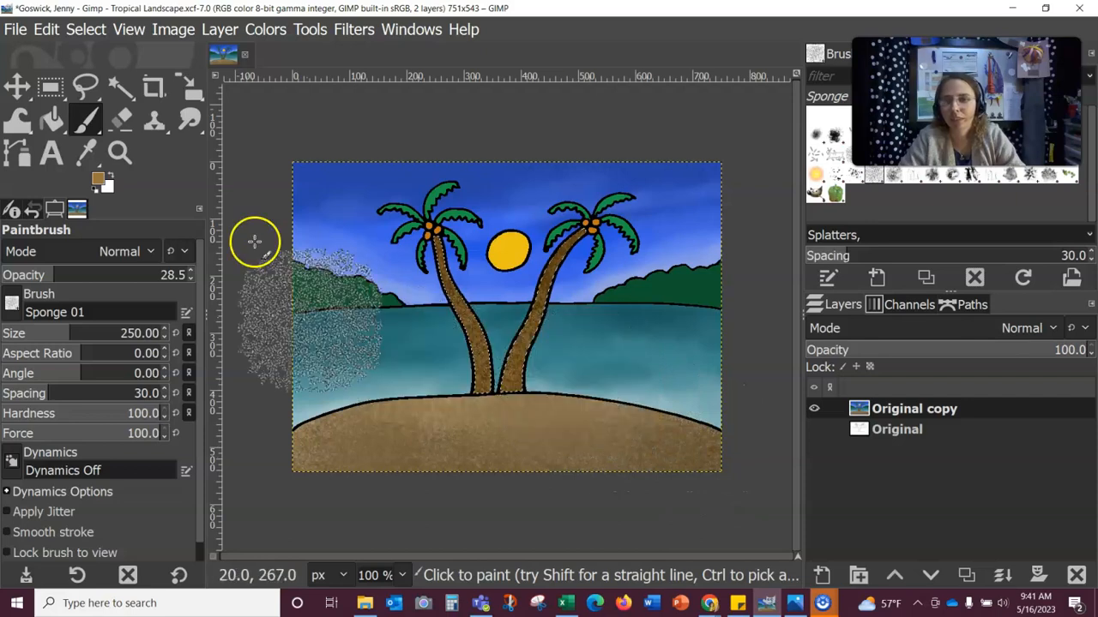
Step: Sponge light beige texture over the right palm trunk
click(100, 181)
click(34, 97)
click(228, 317)
click(634, 337)
mouse_move(634, 337)
mouse_down()
mouse_move(625, 291)
mouse_move(622, 344)
mouse_move(603, 345)
mouse_up()
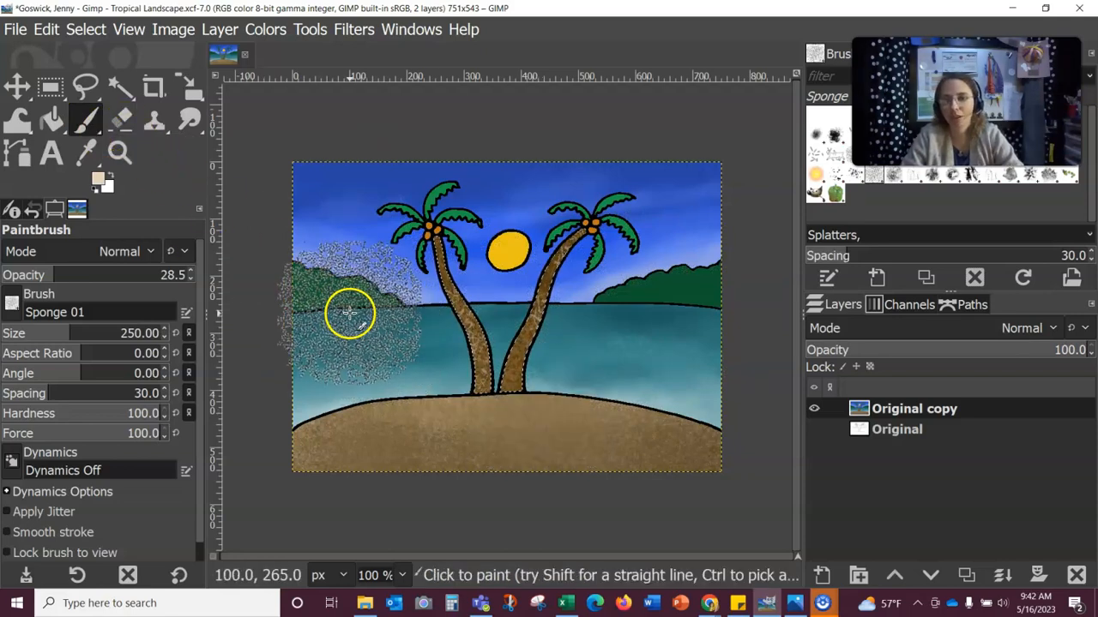
Step: Sponge-texture the right hill within a colour selection
click(120, 87)
click(85, 120)
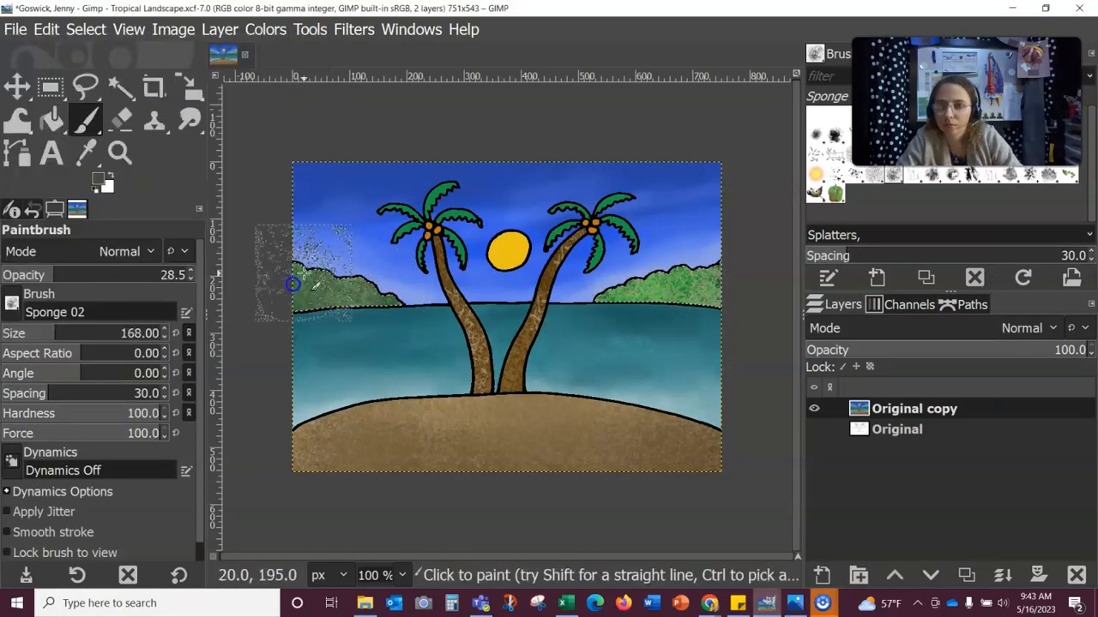
drag(630, 285, 723, 286)
click(98, 179)
Step: Extend the selection to more hill and frond areas and set a darker green colour
click(120, 88)
scroll(506, 296, up, 2)
drag(511, 381, 486, 379)
shift+click(320, 321)
shift+click(631, 233)
shift+click(693, 221)
shift+click(678, 325)
click(98, 178)
click(234, 313)
click(84, 121)
Step: Paint darker green over both palms' fronds with the Bristles 01 brush
click(12, 302)
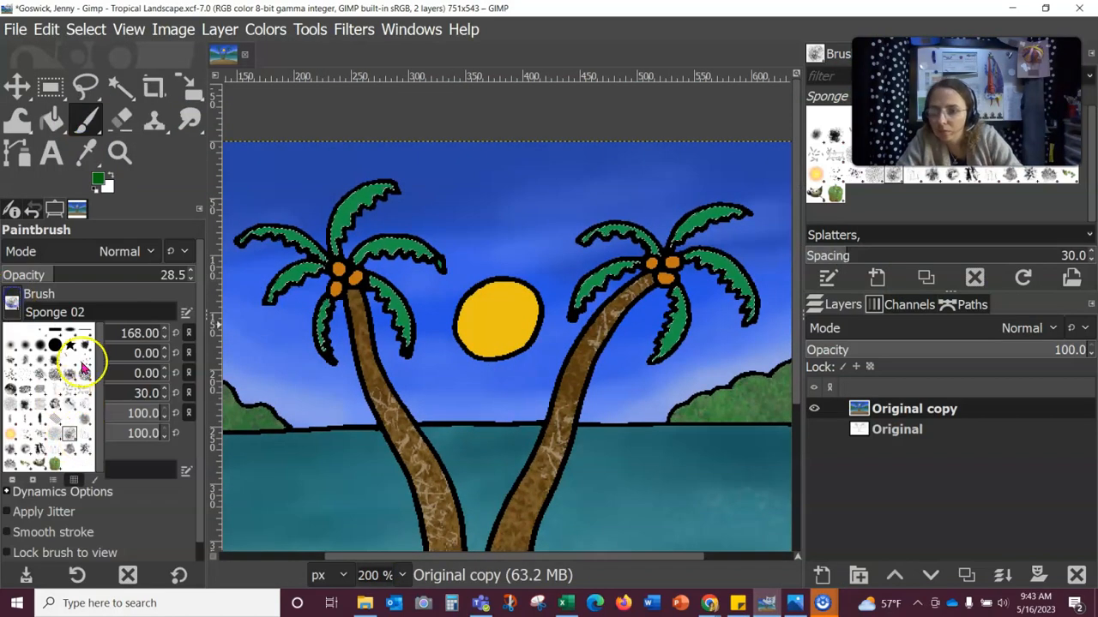
click(78, 363)
click(98, 178)
click(43, 176)
click(233, 313)
drag(382, 194, 337, 245)
mouse_move(703, 218)
mouse_down()
mouse_move(657, 233)
mouse_move(671, 304)
mouse_up()
Step: Add near-black streaks across the palm fronds
click(98, 179)
click(233, 314)
drag(380, 192, 380, 235)
drag(577, 236, 699, 250)
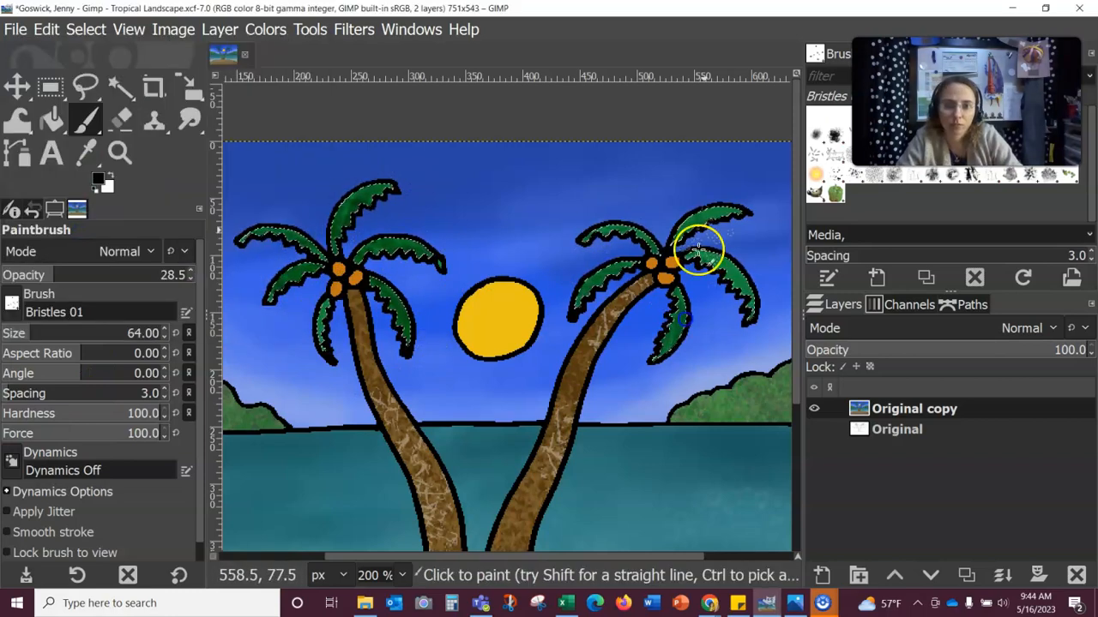
Step: Undo a heavy lighter frond stroke, then paint subtle texture over both fronds at 7.1 opacity
click(97, 178)
click(234, 314)
drag(386, 191, 356, 209)
click(42, 35)
click(102, 65)
click(97, 178)
click(234, 314)
click(14, 274)
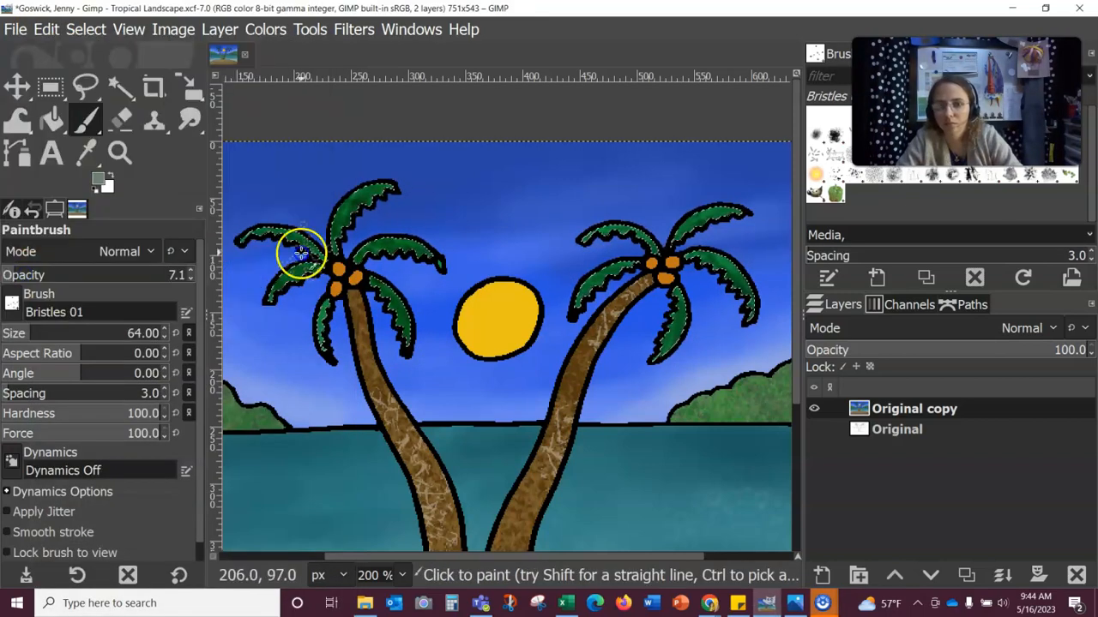
drag(301, 252, 411, 315)
drag(600, 236, 741, 286)
Step: Deselect the fronds and select the sun by colour for painting
click(86, 29)
click(93, 78)
click(121, 86)
click(514, 332)
click(86, 120)
Step: Pick a cream colour and the 2. Hardness 075 brush at size 44, hardness 5
click(97, 178)
click(24, 83)
click(233, 314)
click(12, 303)
click(75, 334)
click(29, 333)
click(24, 332)
click(24, 413)
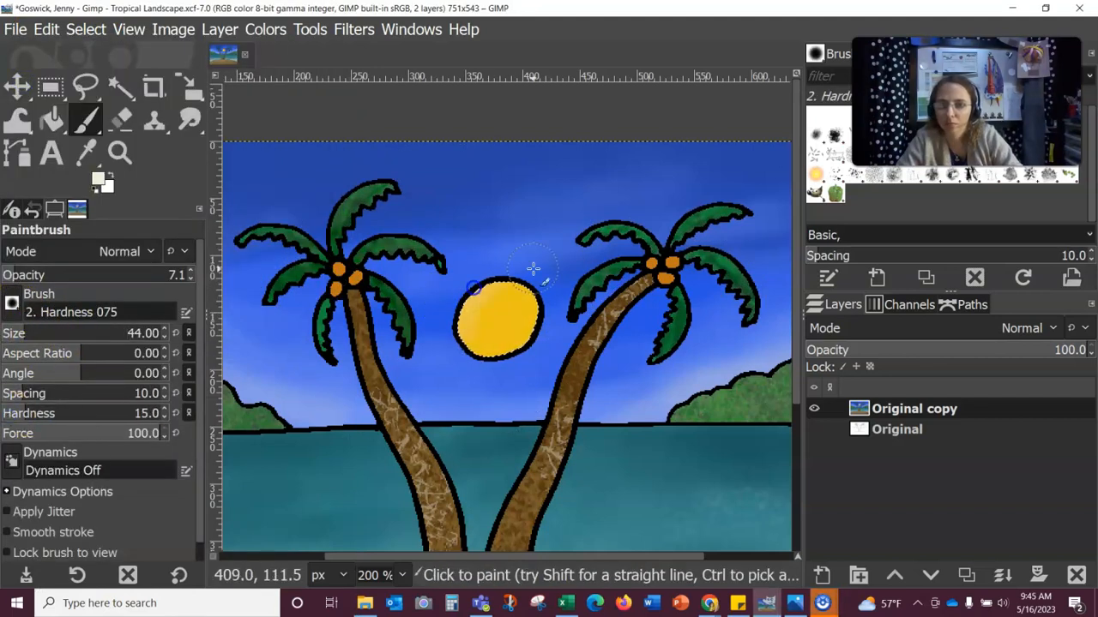
Step: Paint cream on the sun's left side at 42.4 opacity, redoing a misplaced stroke
click(79, 274)
drag(516, 287, 534, 324)
click(44, 30)
click(78, 64)
click(11, 413)
mouse_move(470, 335)
mouse_down()
mouse_move(493, 287)
mouse_move(506, 347)
mouse_move(470, 339)
mouse_move(480, 348)
mouse_up()
Step: Switch the paint colour to gold and undo the last stroke on the sun
click(98, 178)
click(79, 109)
click(233, 314)
click(46, 30)
click(77, 64)
Step: Smear the sun's cream and gold together with a smudge brush, zoom to 100%, and deselect
right_click(86, 120)
click(155, 219)
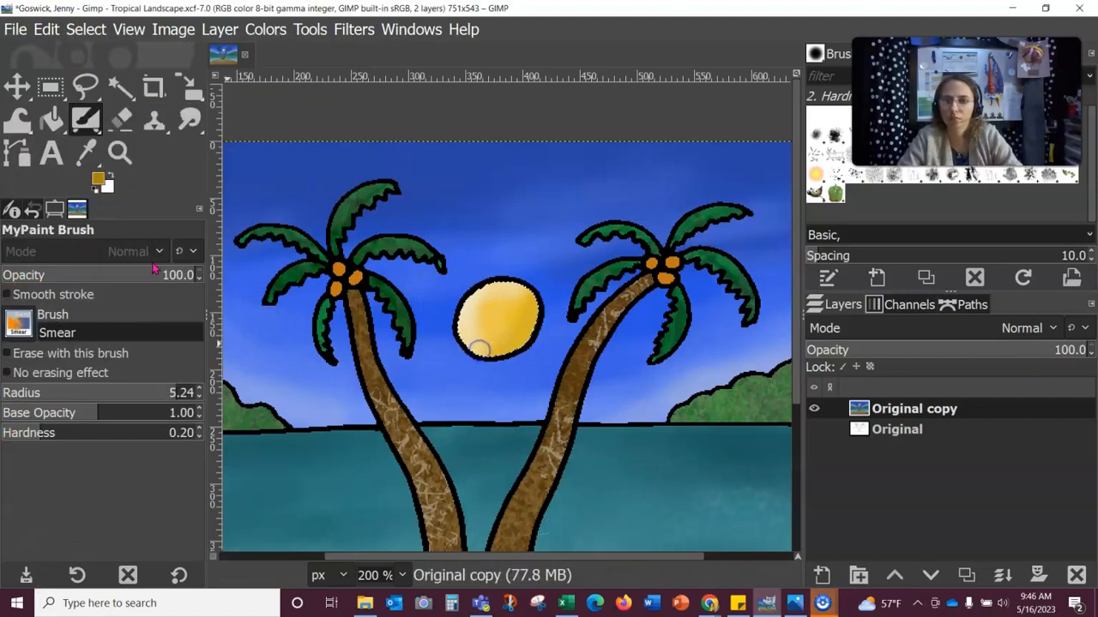
click(402, 575)
click(378, 449)
click(86, 30)
click(105, 70)
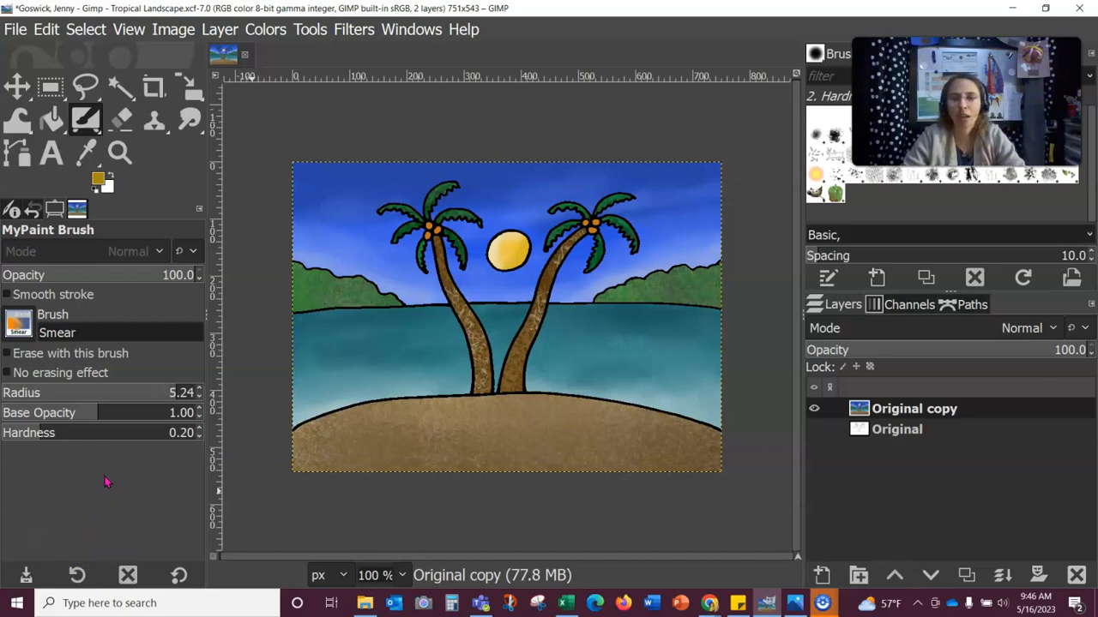
Step: Save Tropical Landscape.xcf, snip the GIMP window, and open the capture in Snip & Sketch
click(15, 29)
click(49, 203)
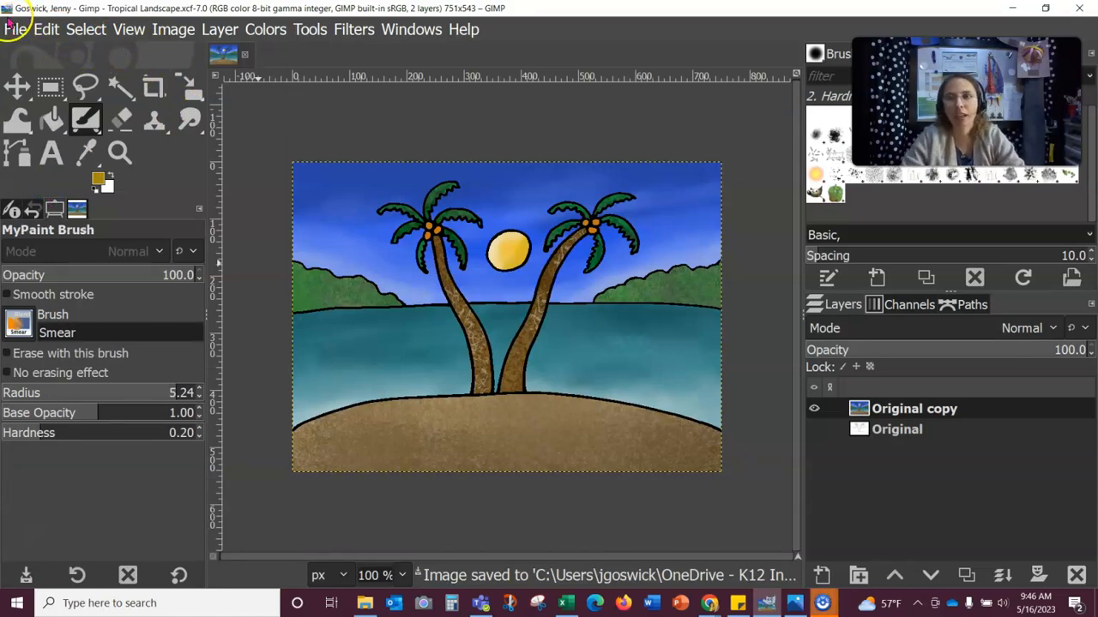
key(super+shift+s)
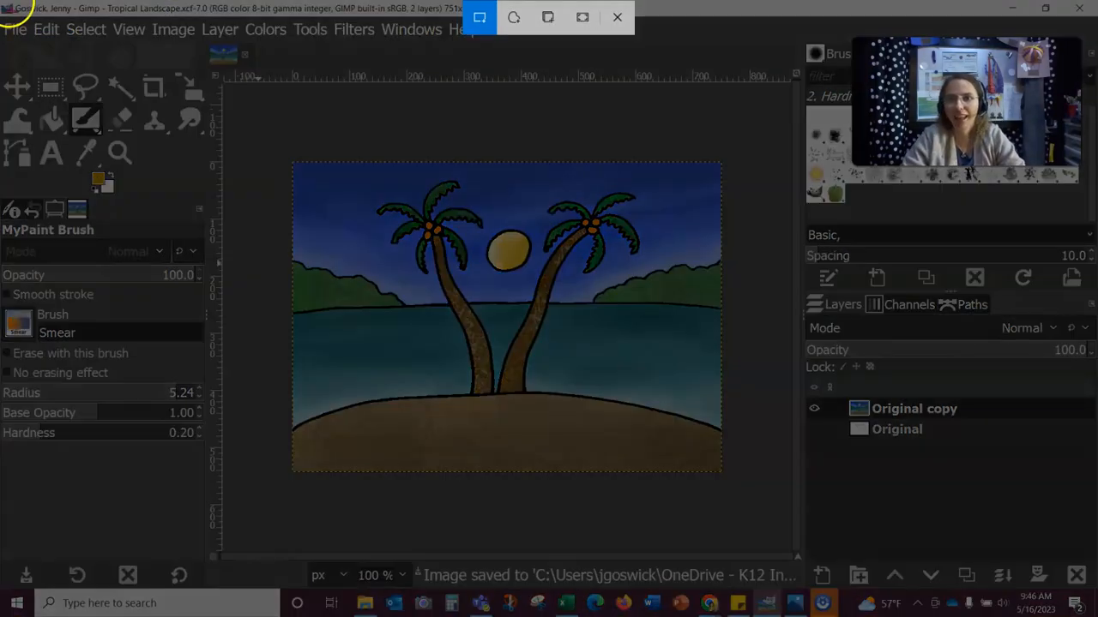
drag(3, 10, 972, 495)
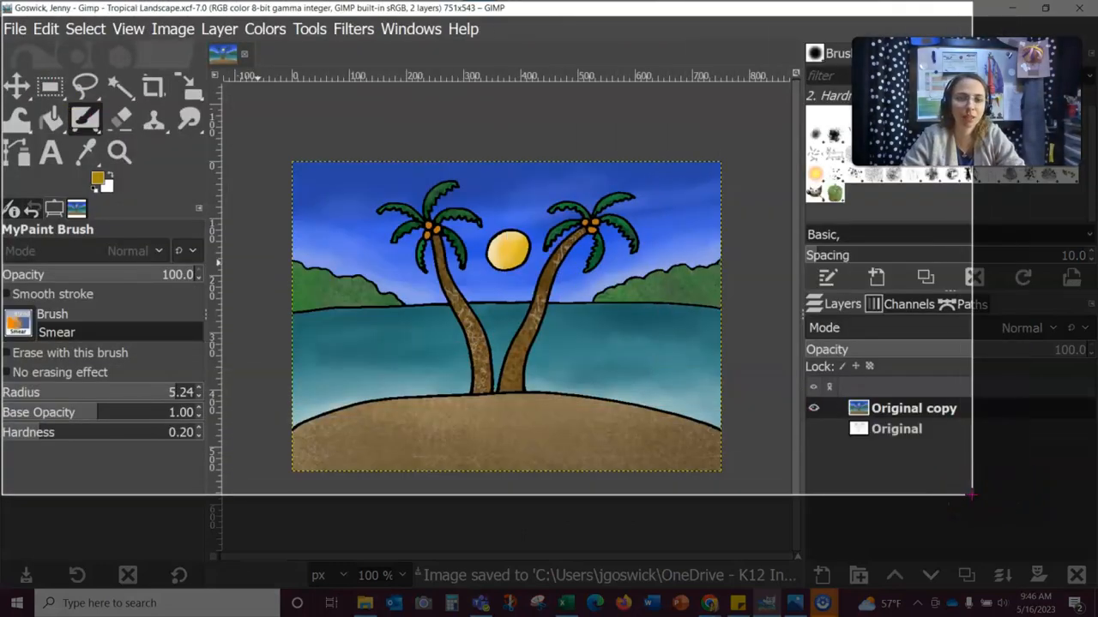
drag(972, 494, 972, 495)
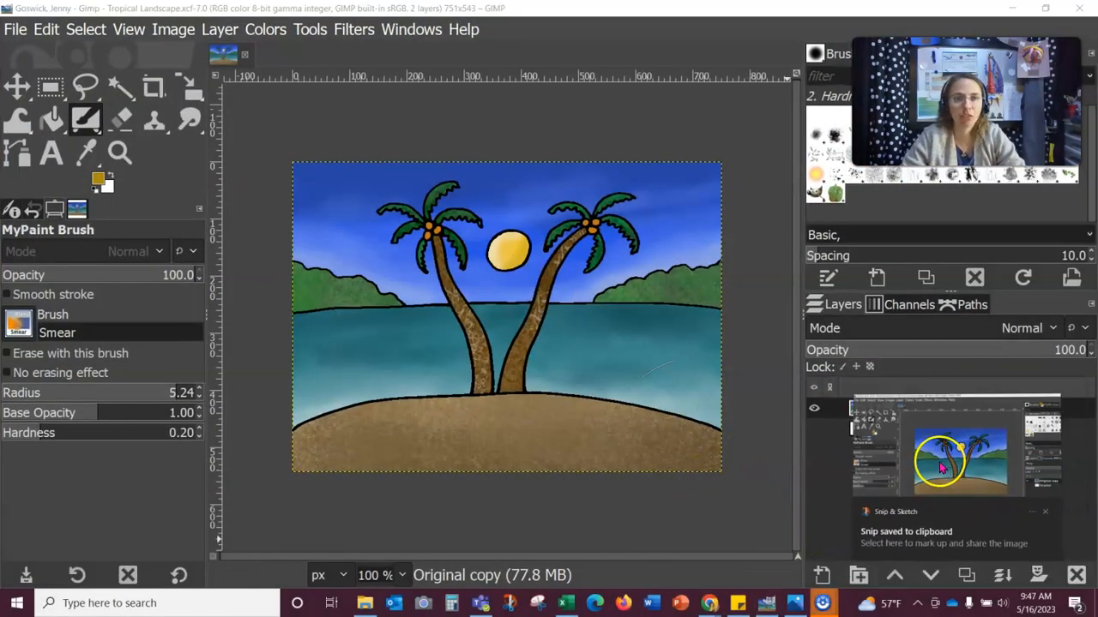
click(941, 458)
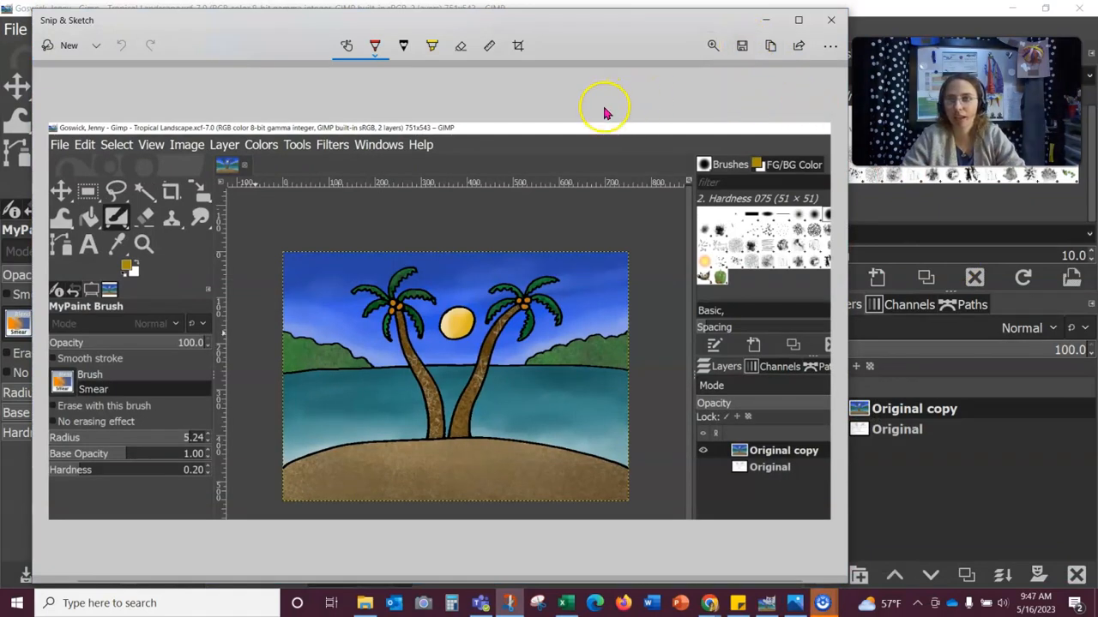
key(ctrl+s)
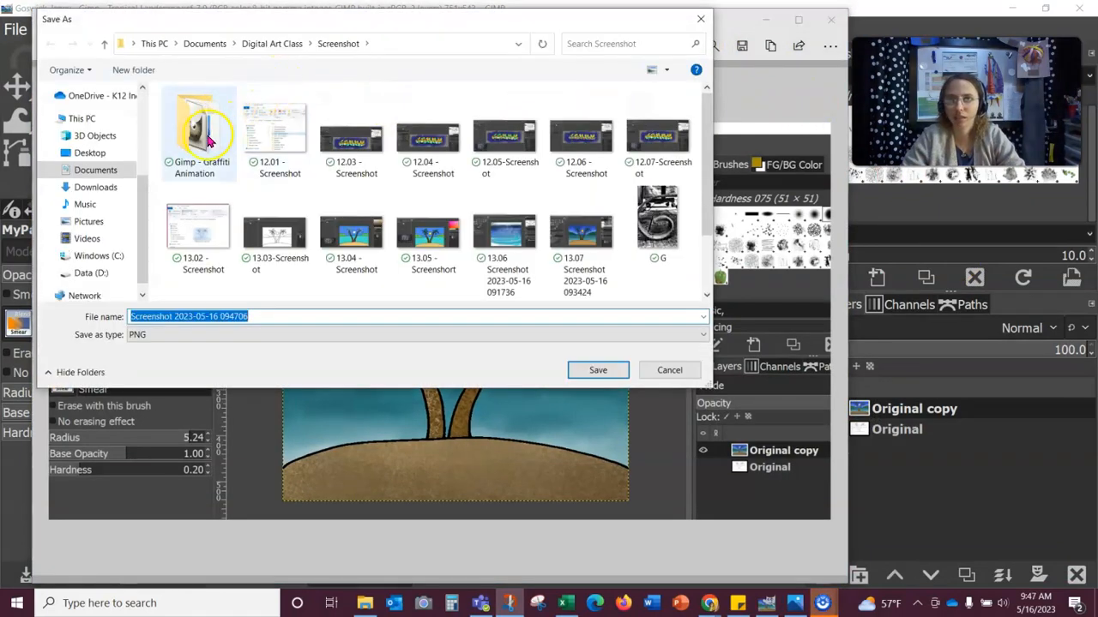
click(109, 173)
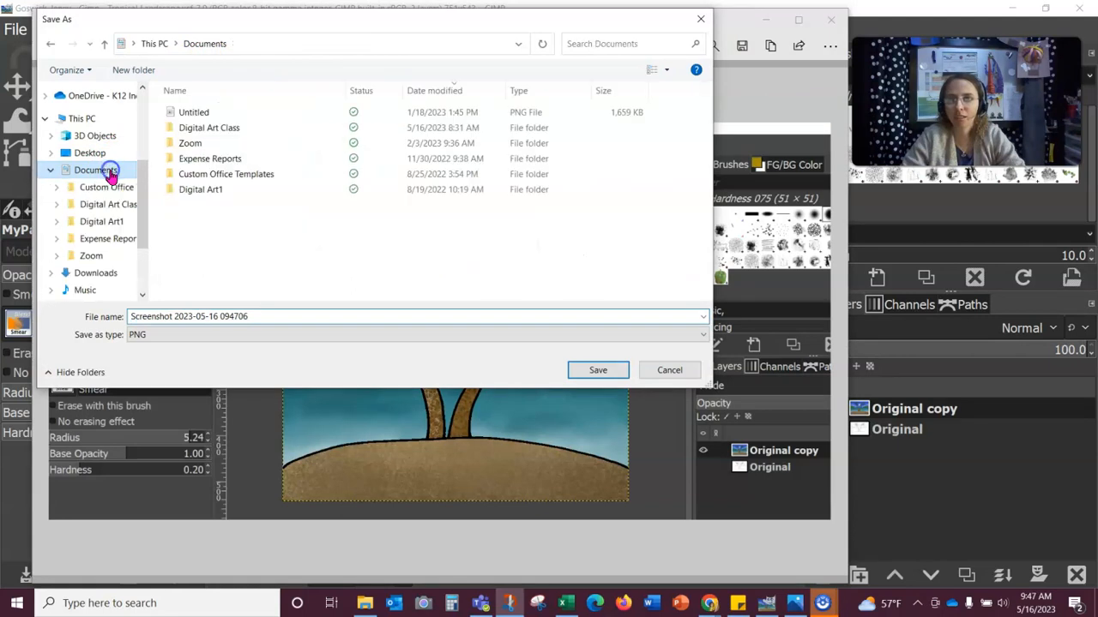
double_click(215, 128)
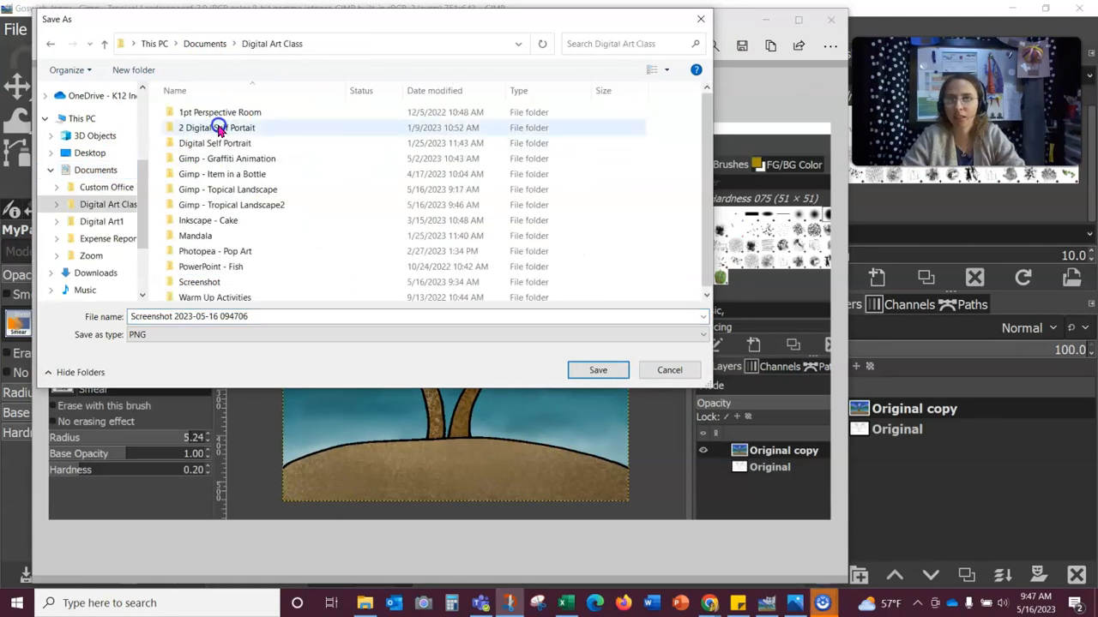
click(255, 189)
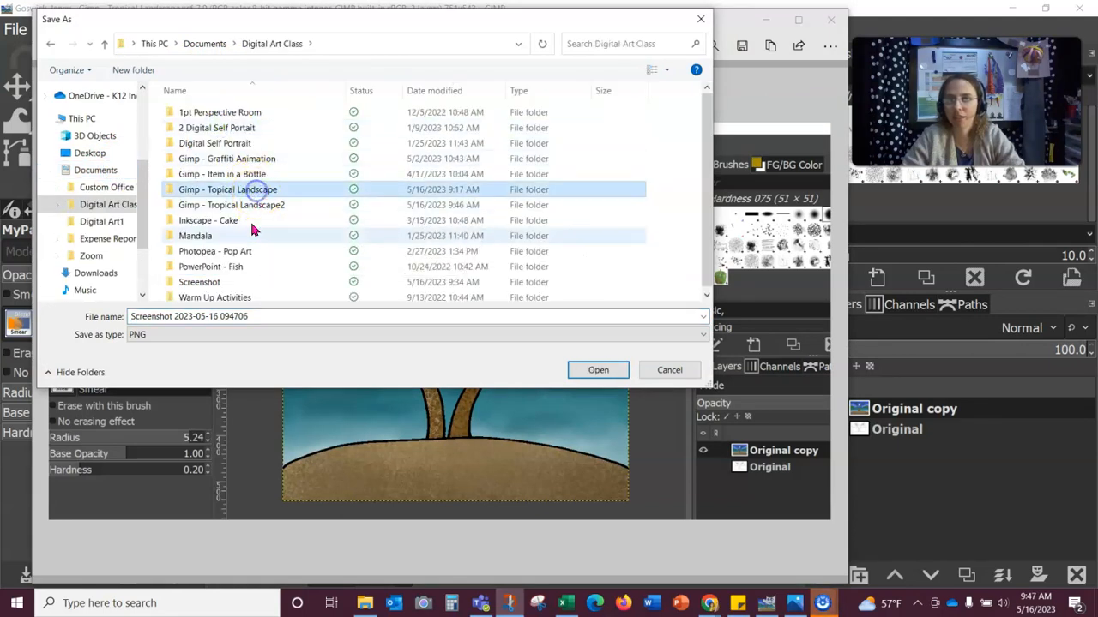
click(214, 295)
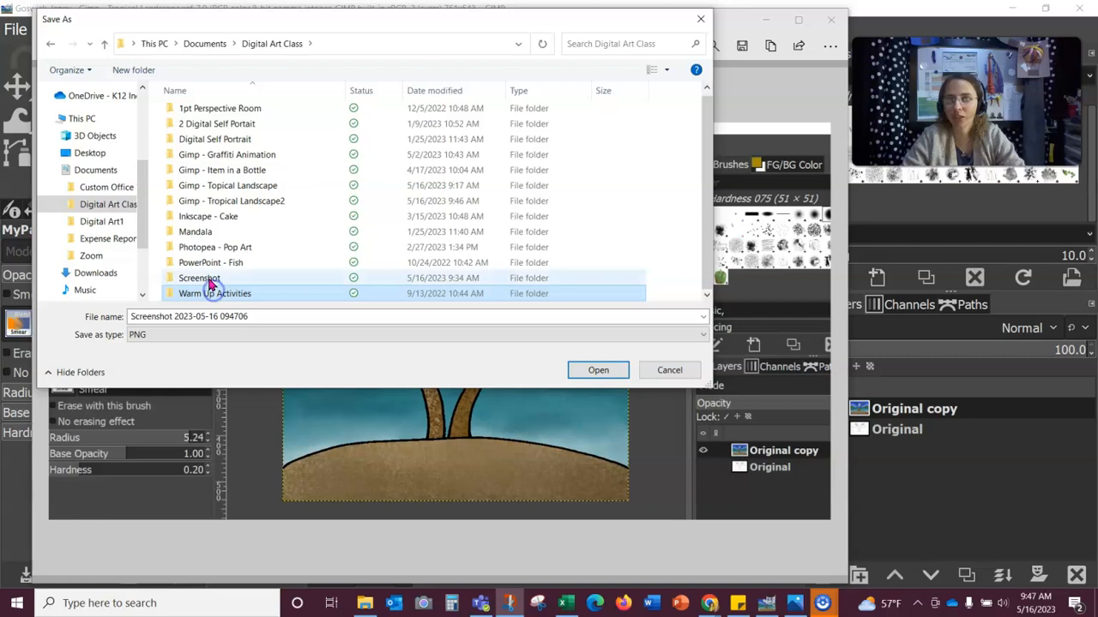
triple_click(135, 317)
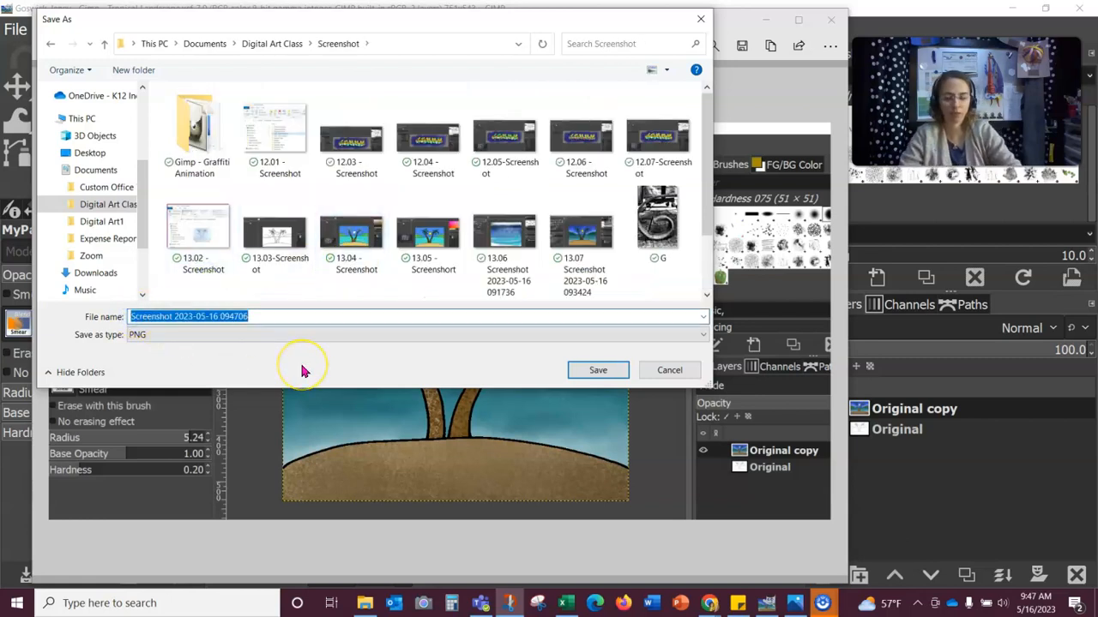
key(Home)
text(13.08)
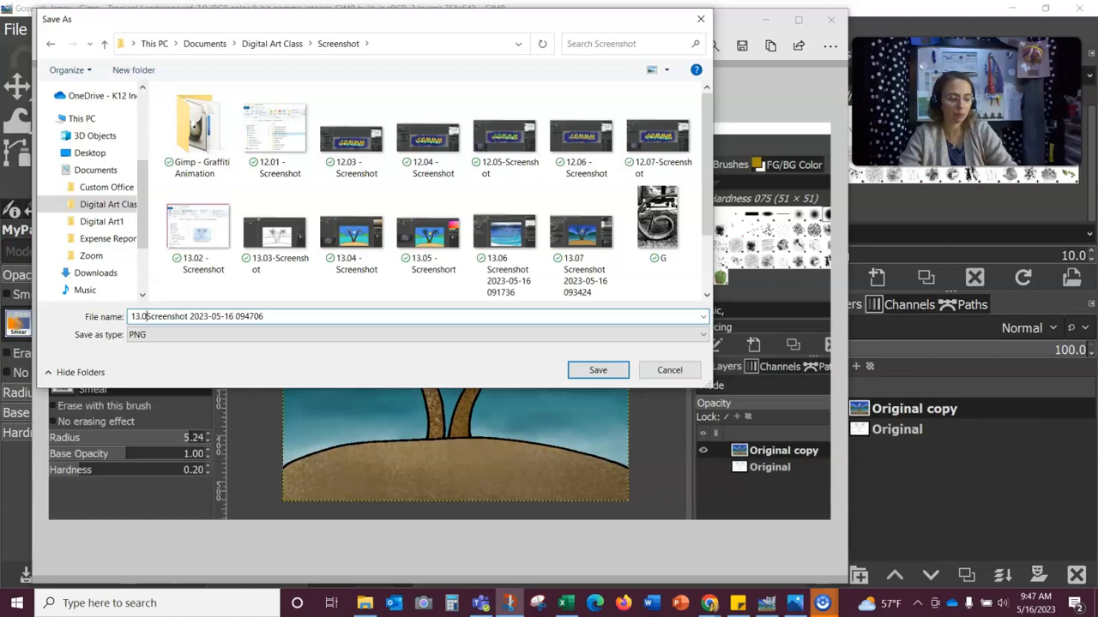
text( -)
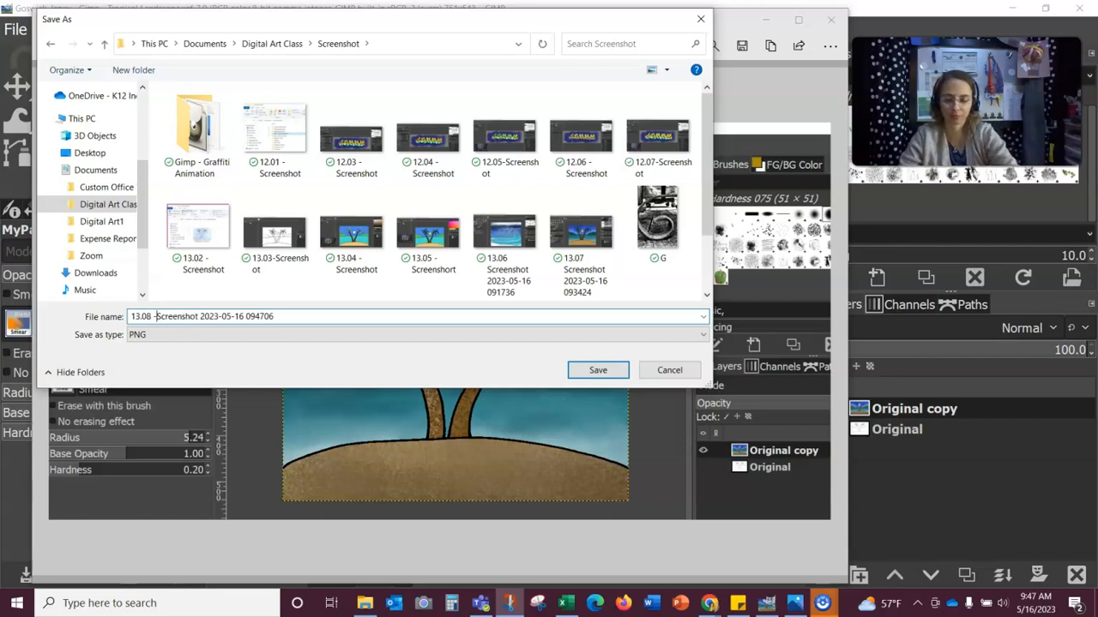
click(597, 370)
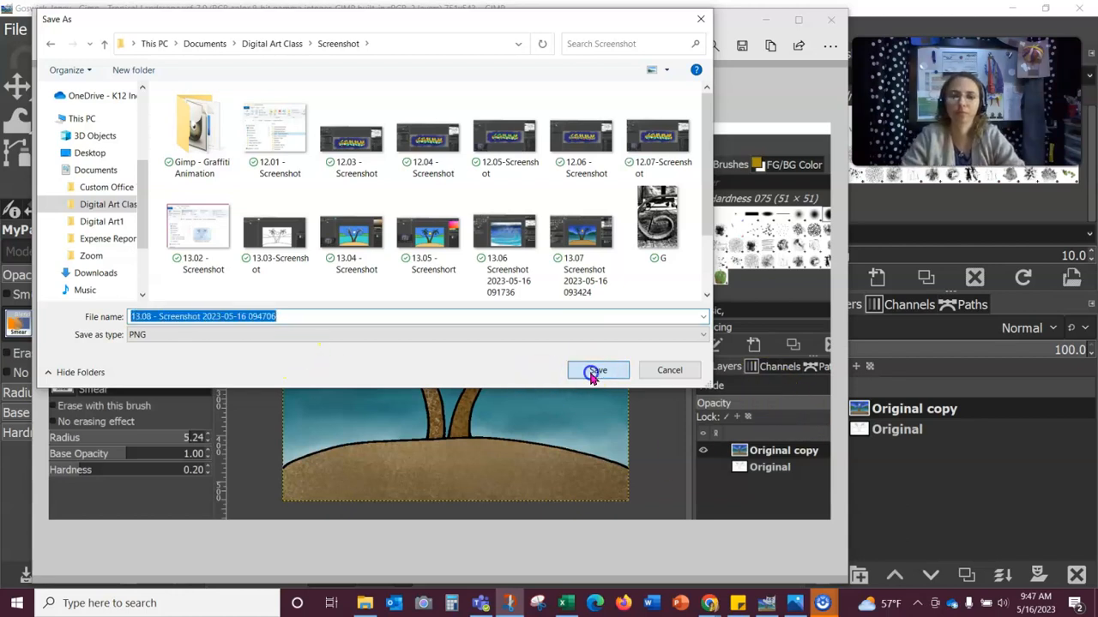
click(829, 20)
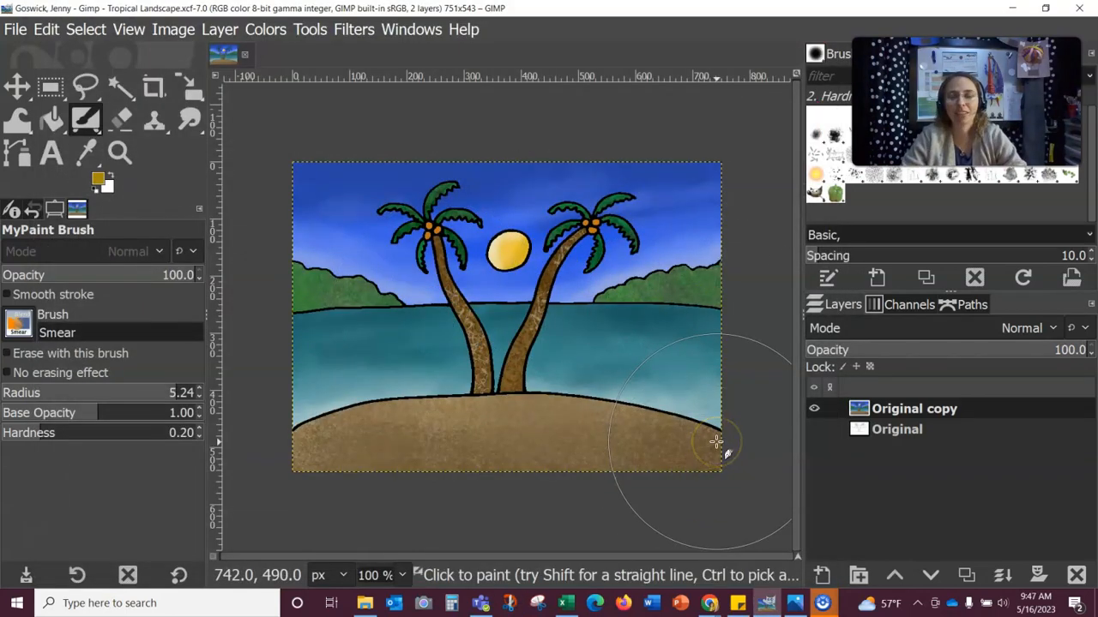
click(750, 453)
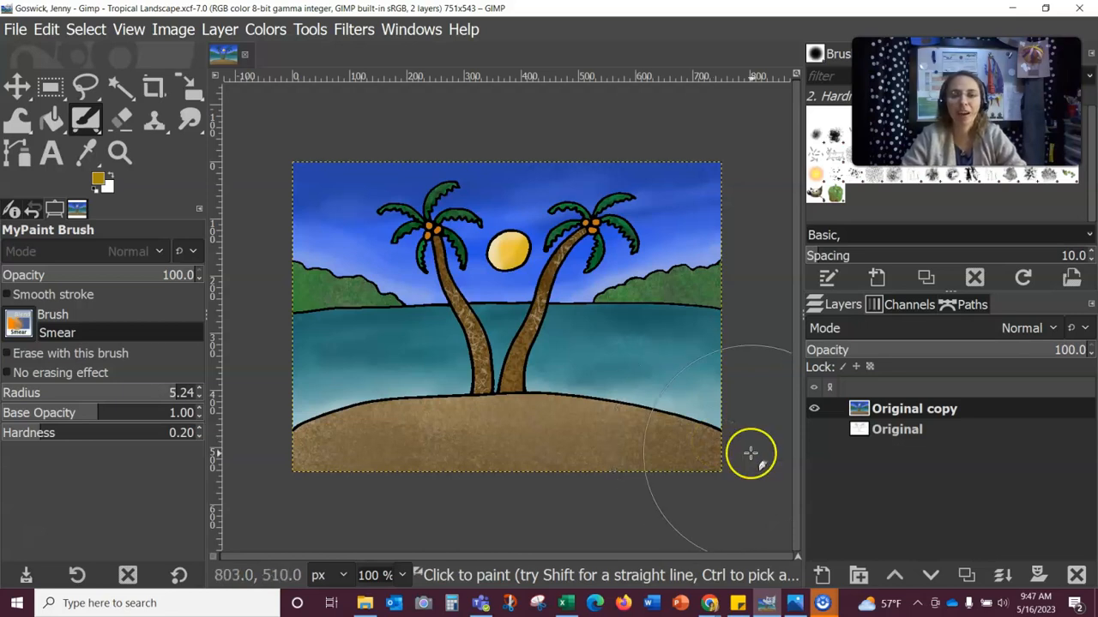